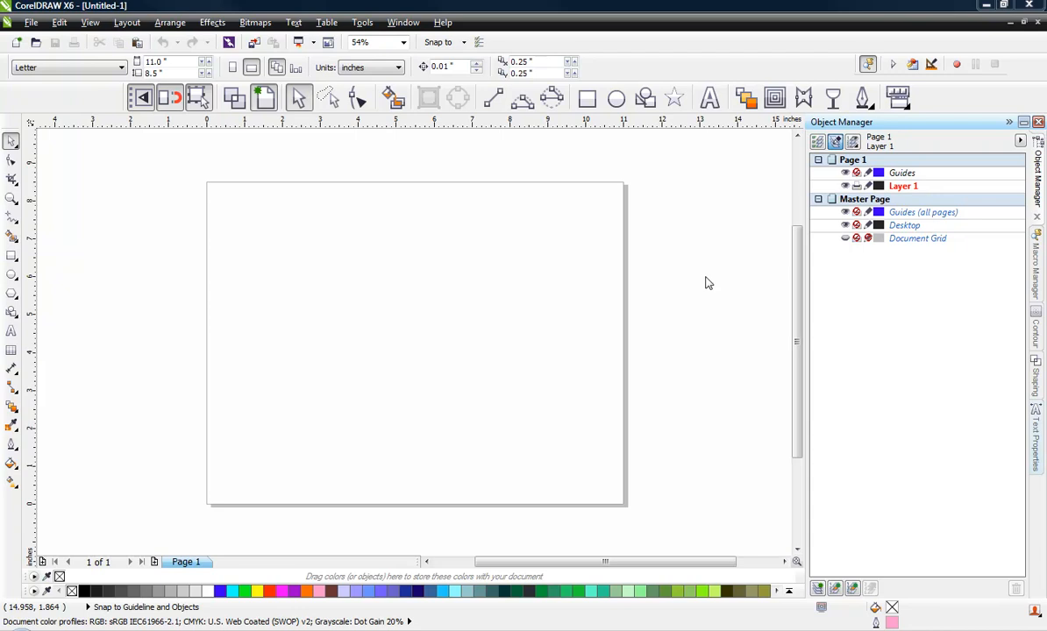
- Close the empty Untitled-1 document, sort Task Manager's processes by image name, then close it
click(1029, 22)
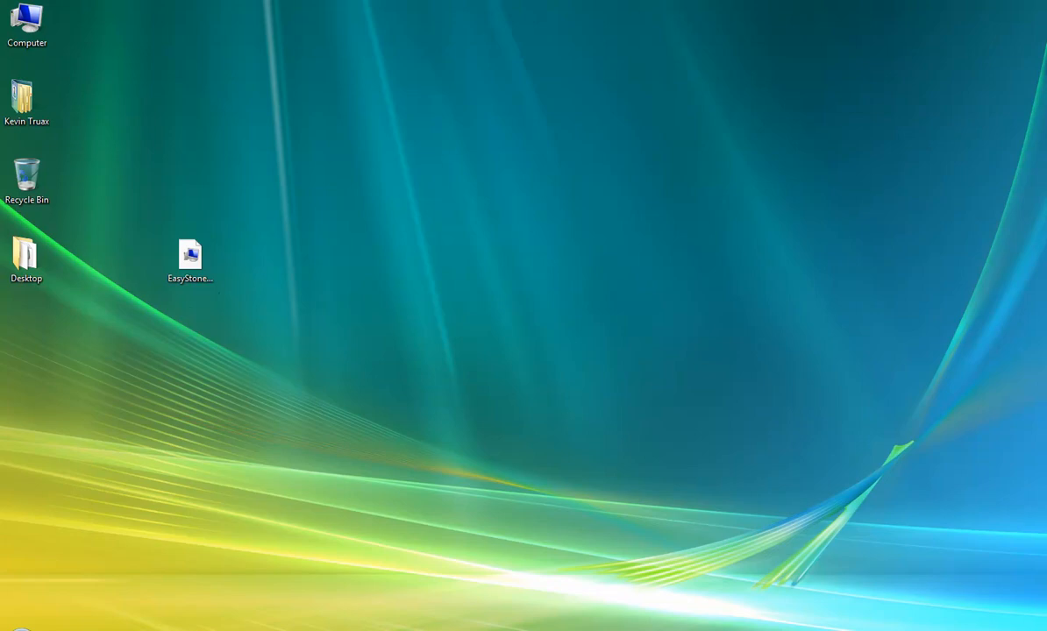
right_click(622, 630)
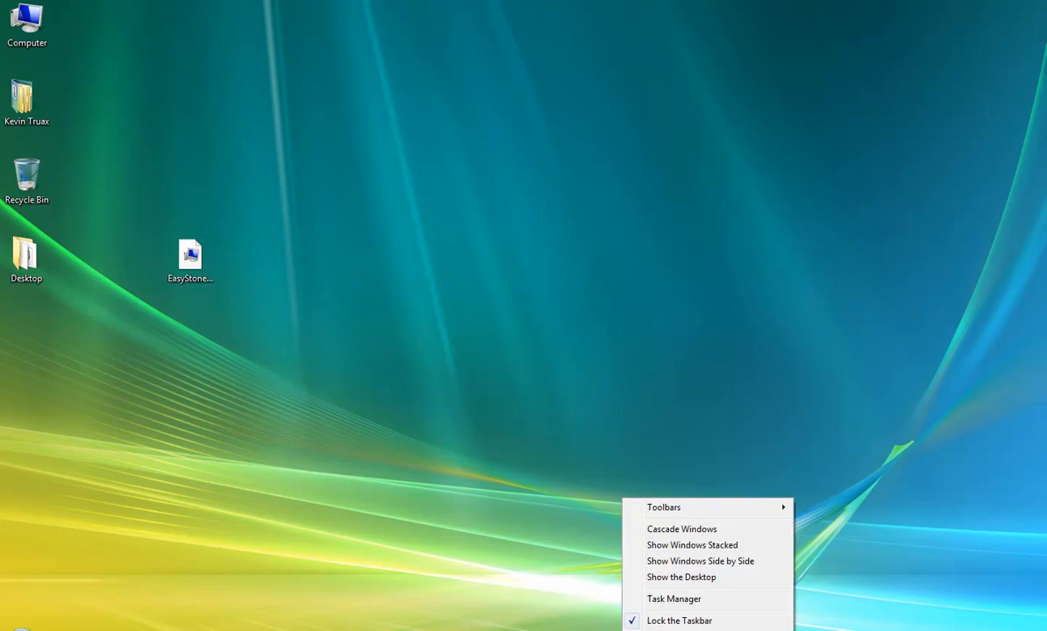
click(663, 600)
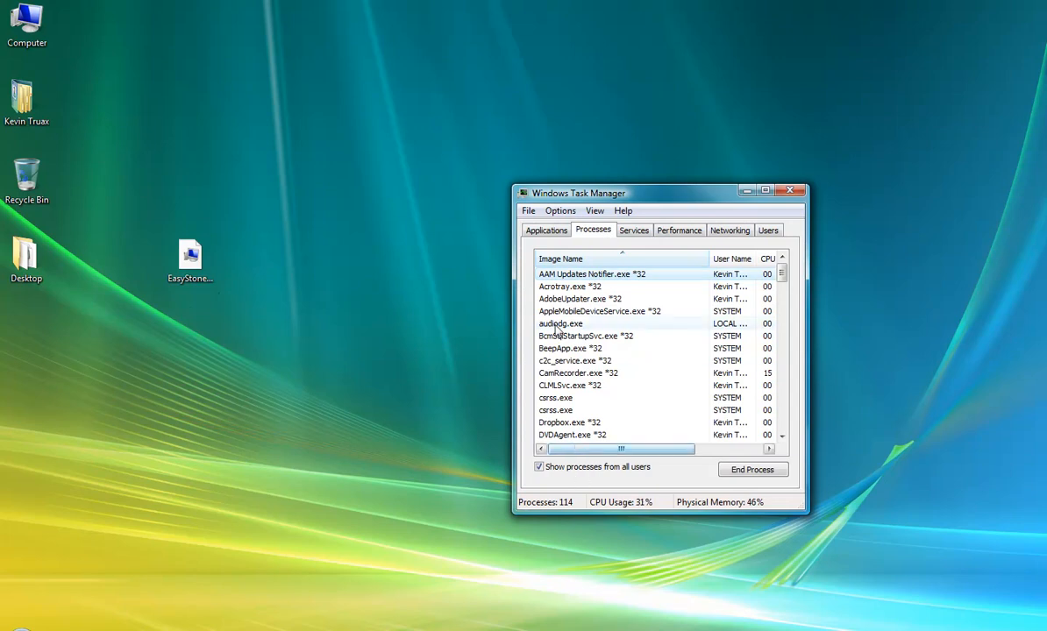
click(559, 259)
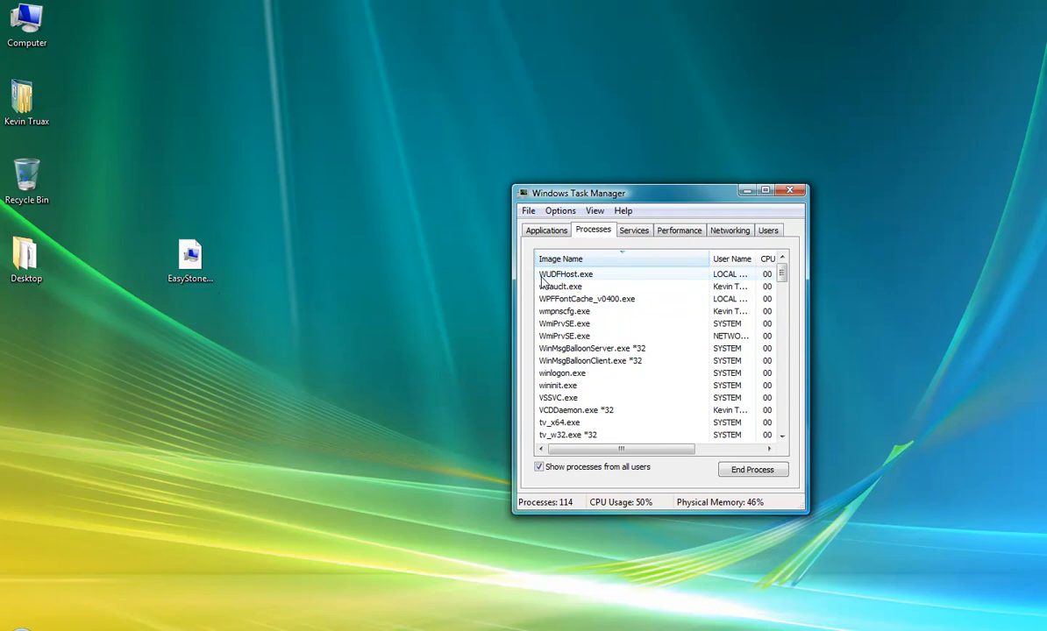
click(615, 263)
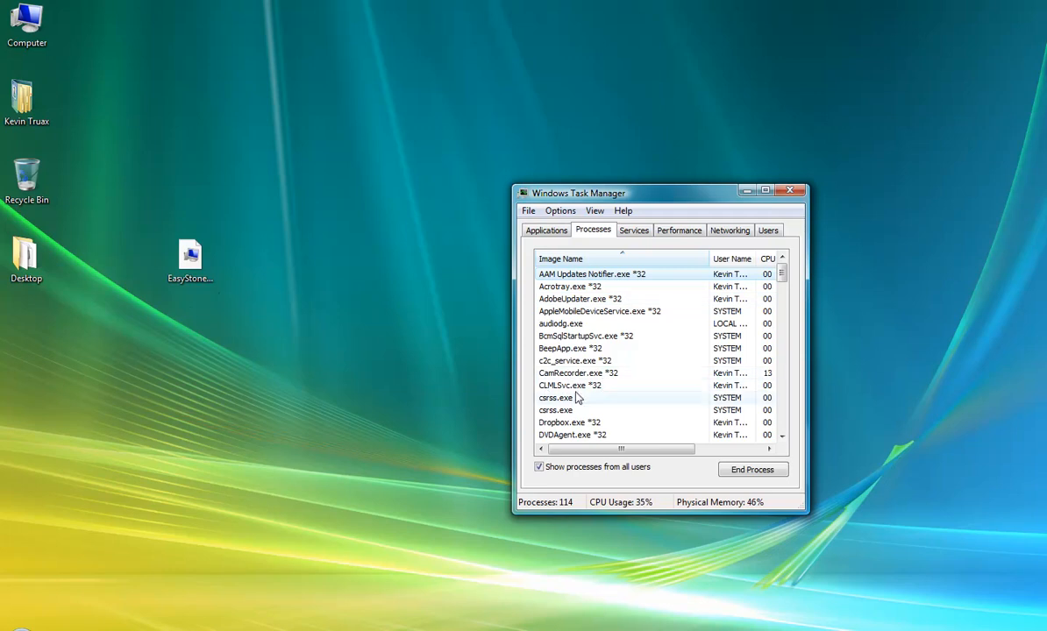
click(792, 192)
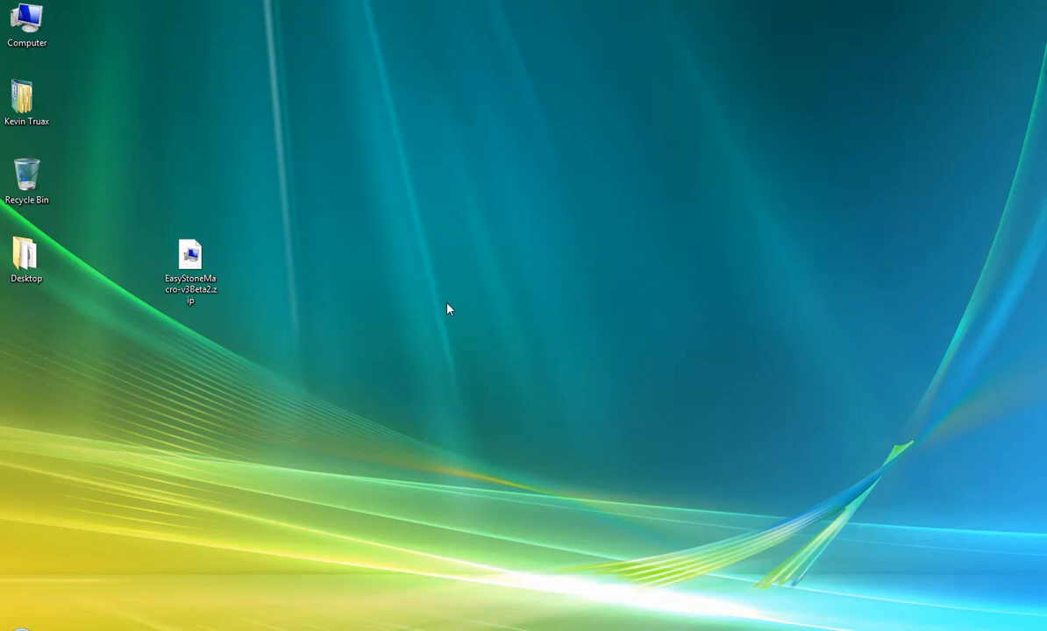
- Move the EasyStoneMacro-v3Beta2.zip icon right and open it to show its four setup files
click(201, 280)
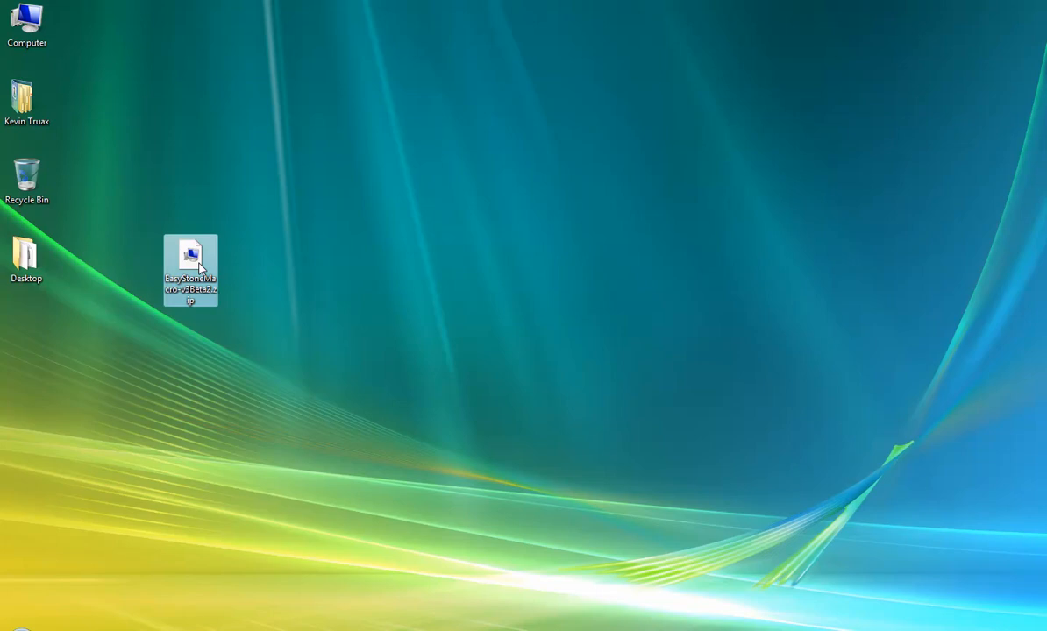
drag(198, 263, 315, 243)
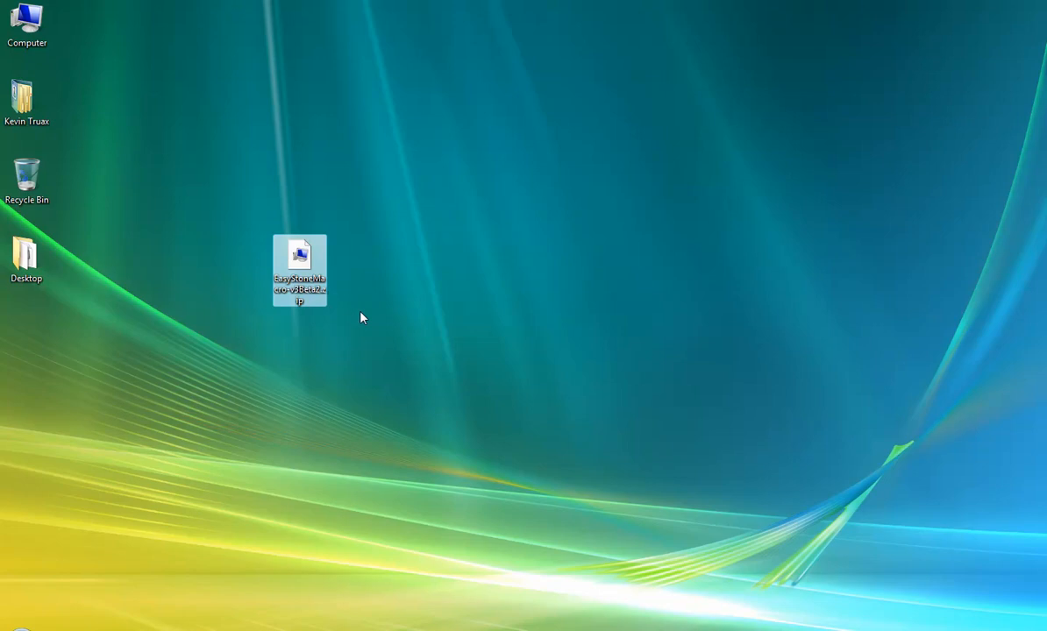
right_click(299, 257)
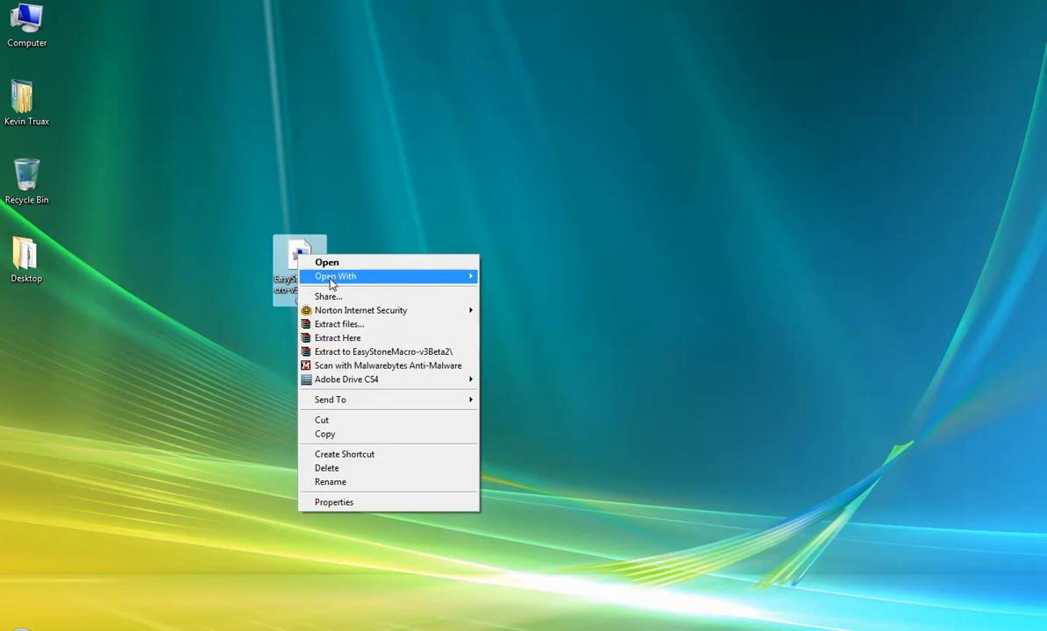
mouse_move(334, 278)
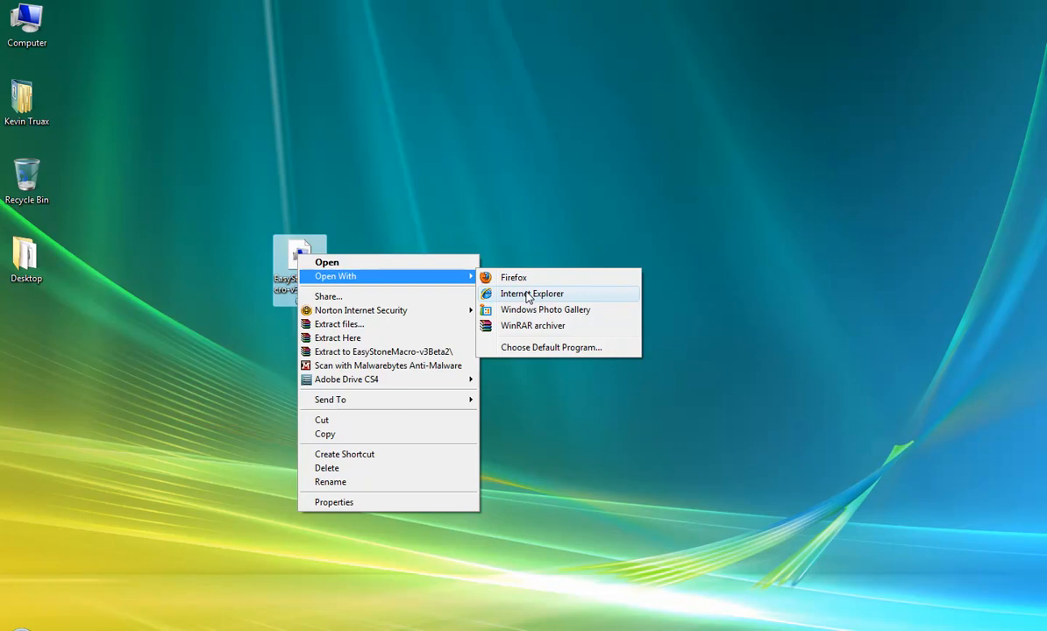
click(528, 295)
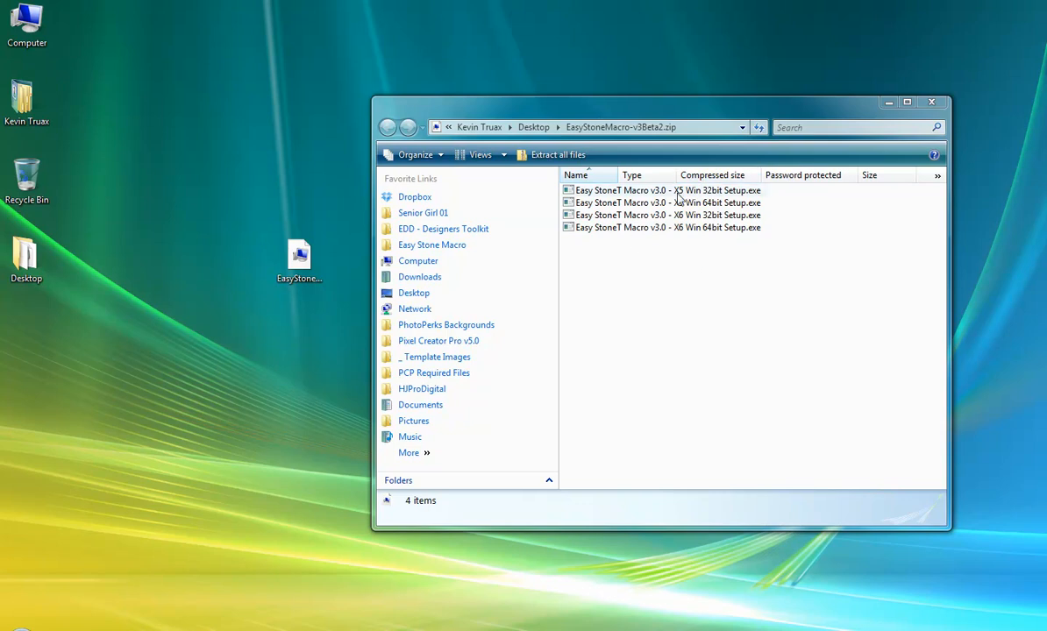
click(618, 119)
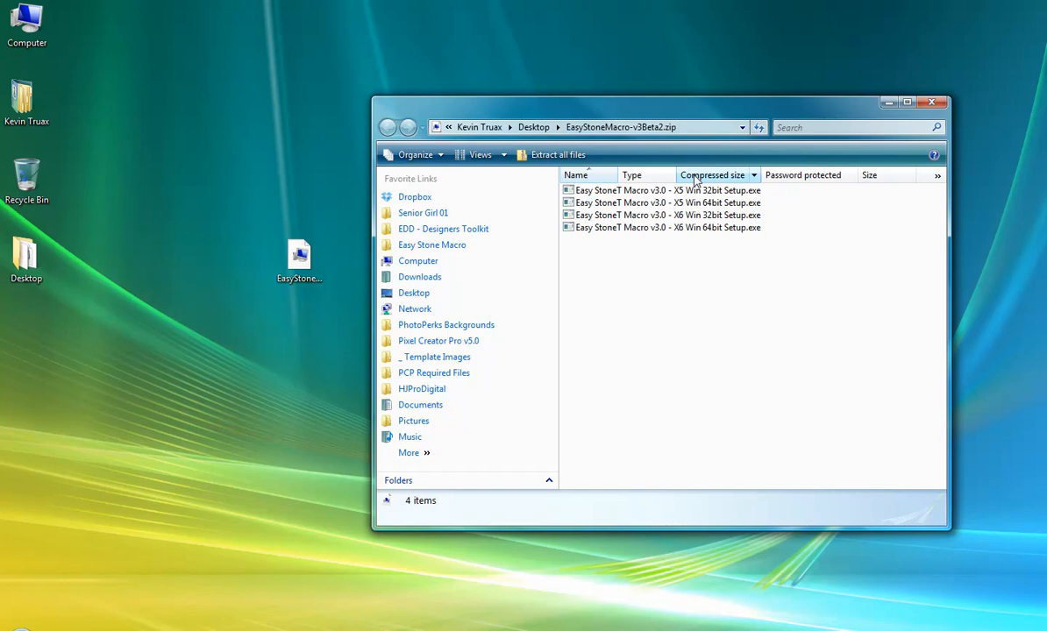
click(668, 192)
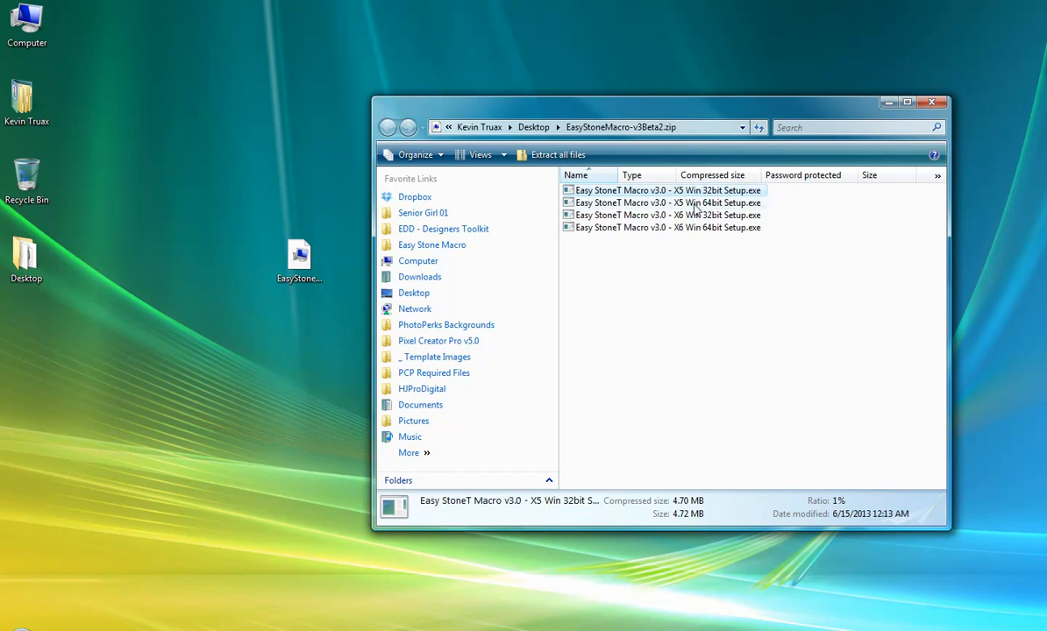
click(686, 203)
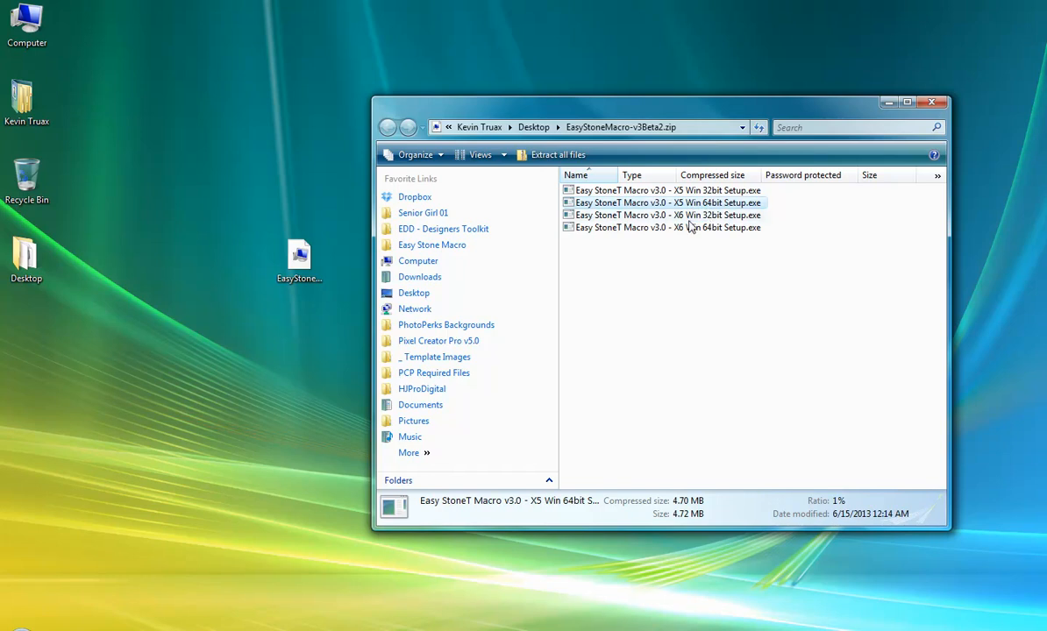
click(644, 215)
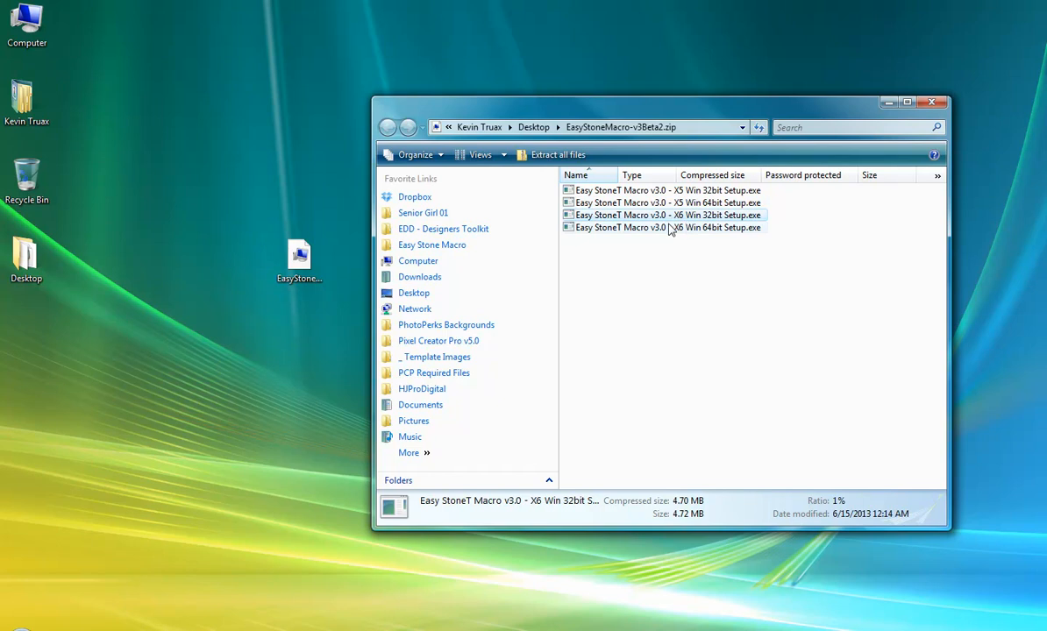
click(698, 232)
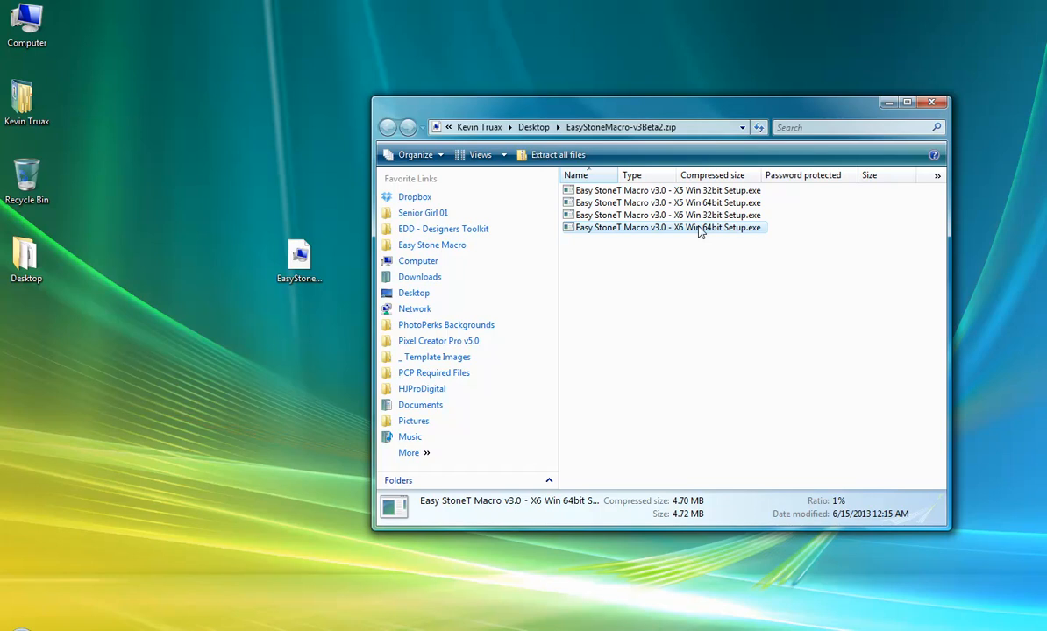
click(699, 283)
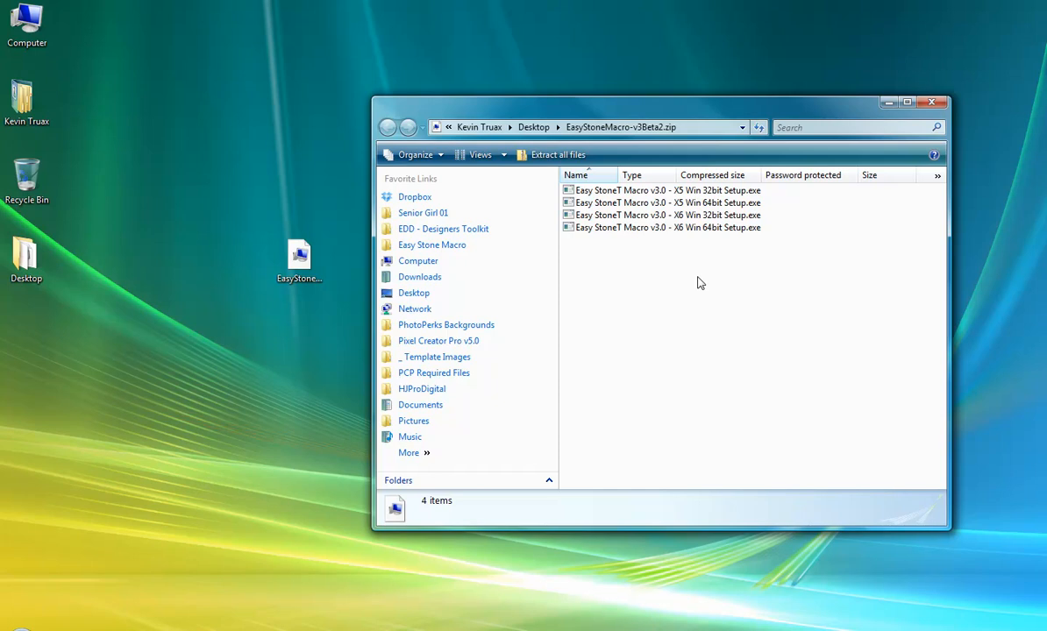
click(26, 25)
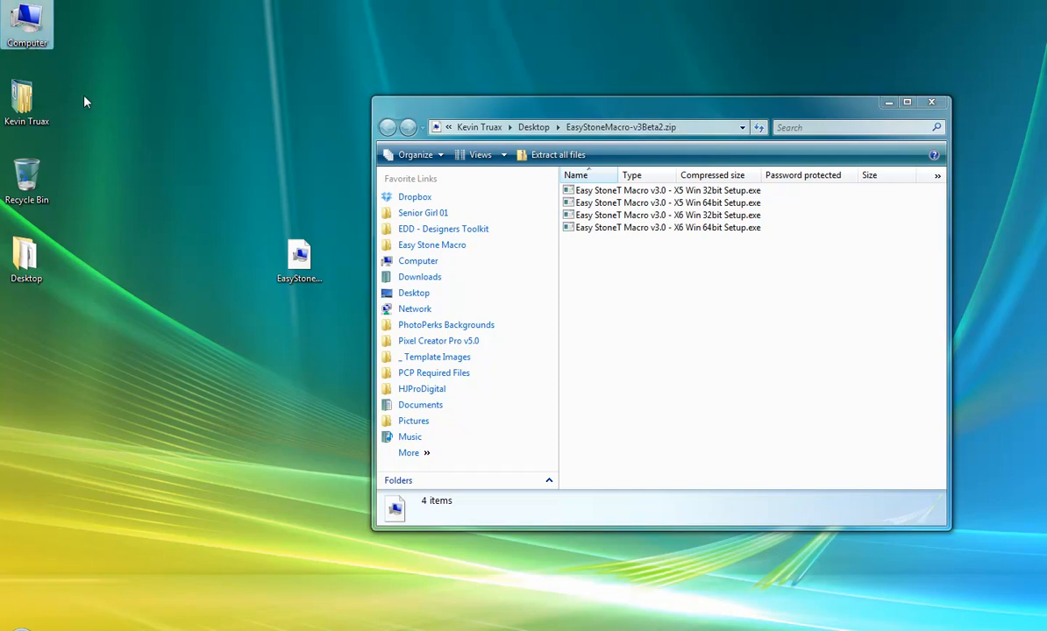
right_click(36, 20)
click(101, 177)
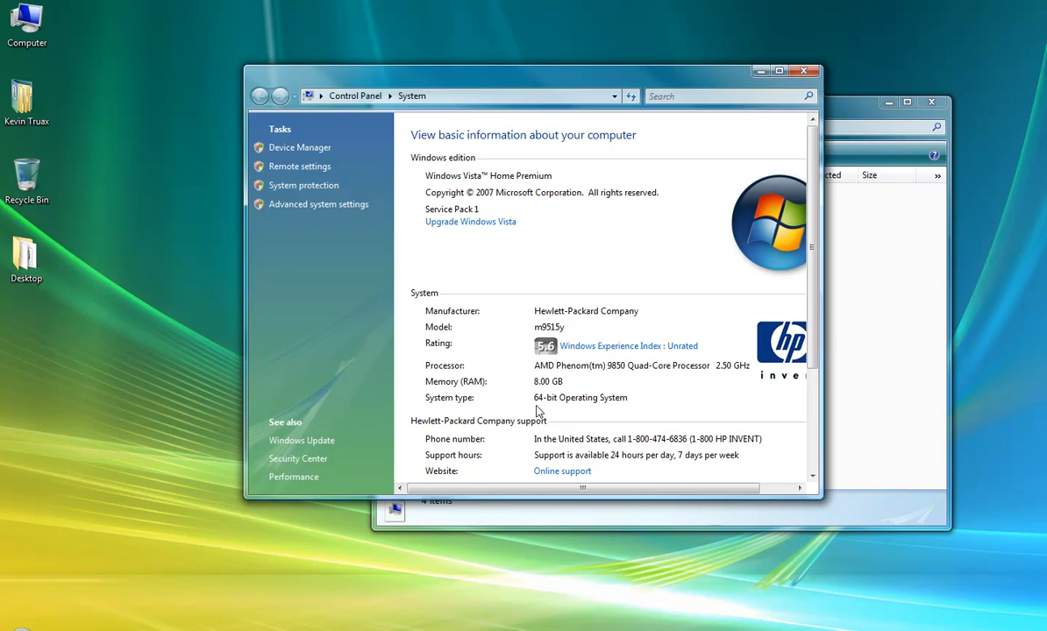
click(803, 70)
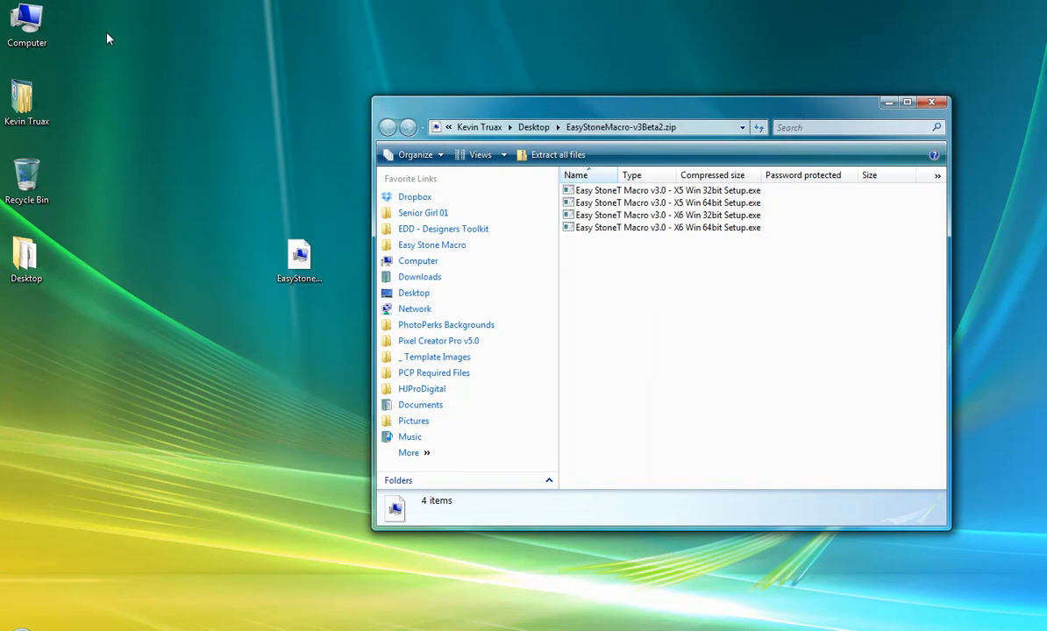
click(26, 28)
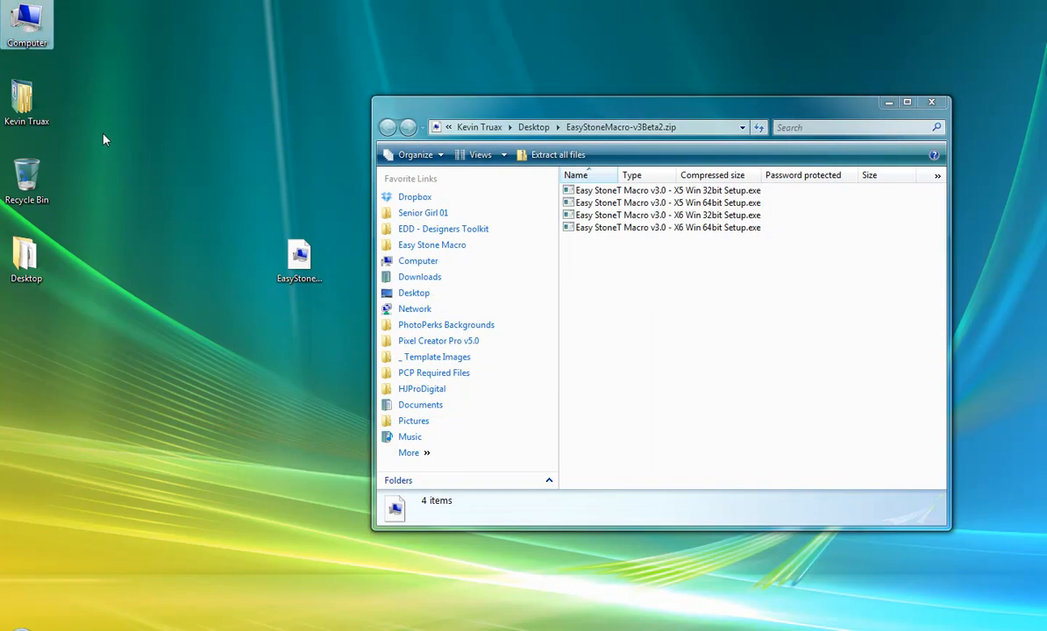
click(26, 259)
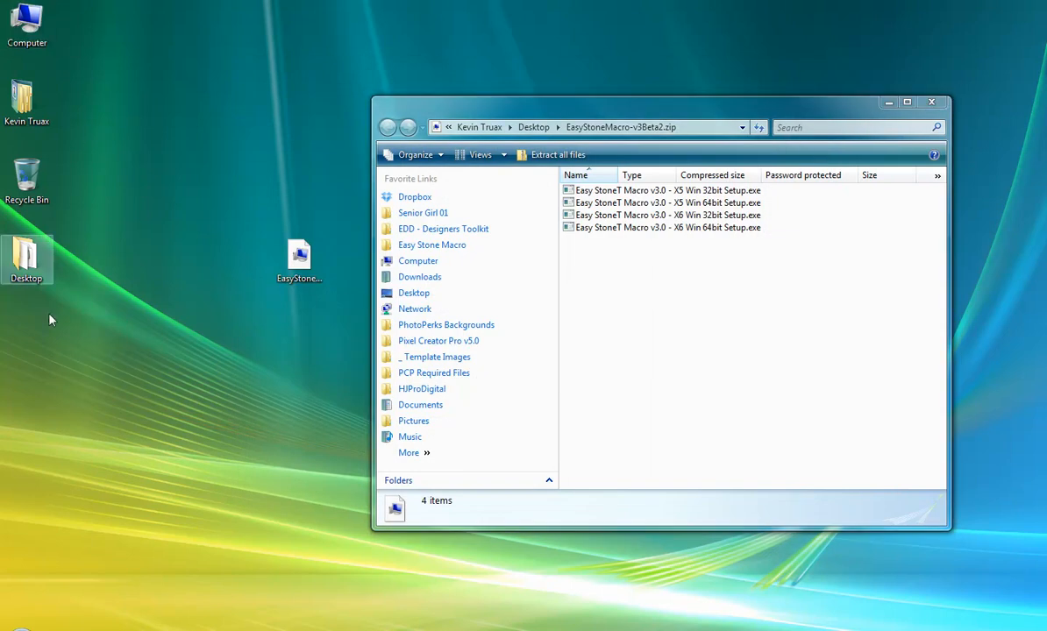
click(19, 627)
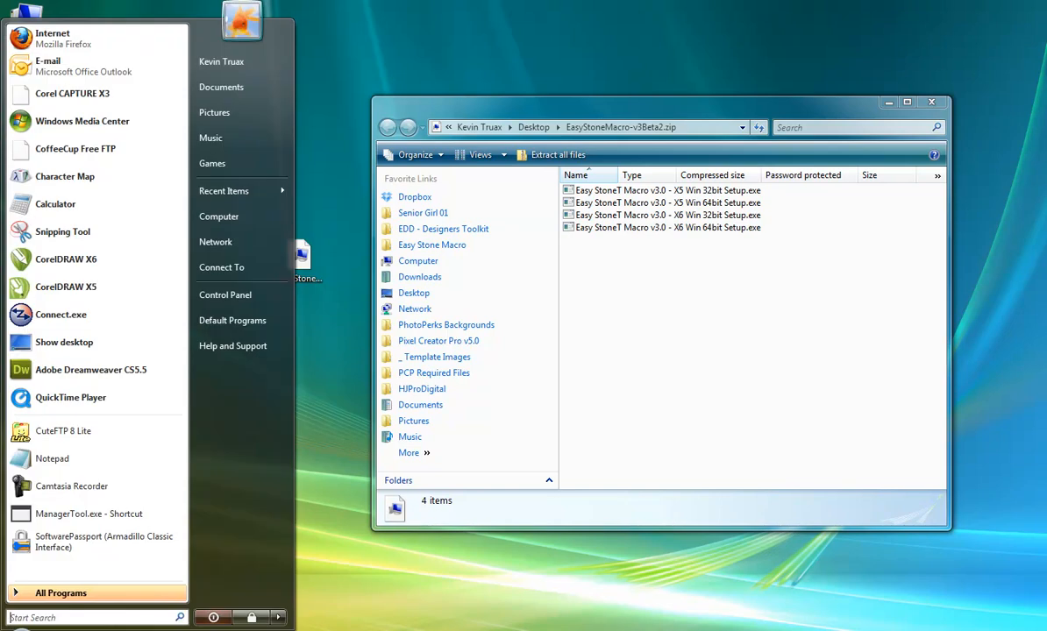
right_click(230, 217)
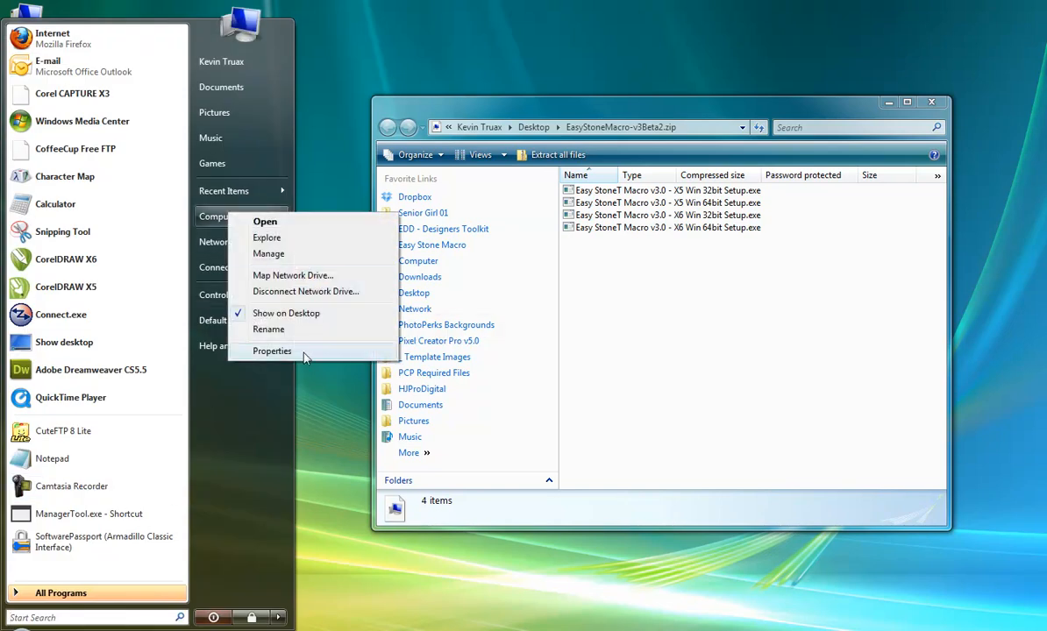
click(276, 348)
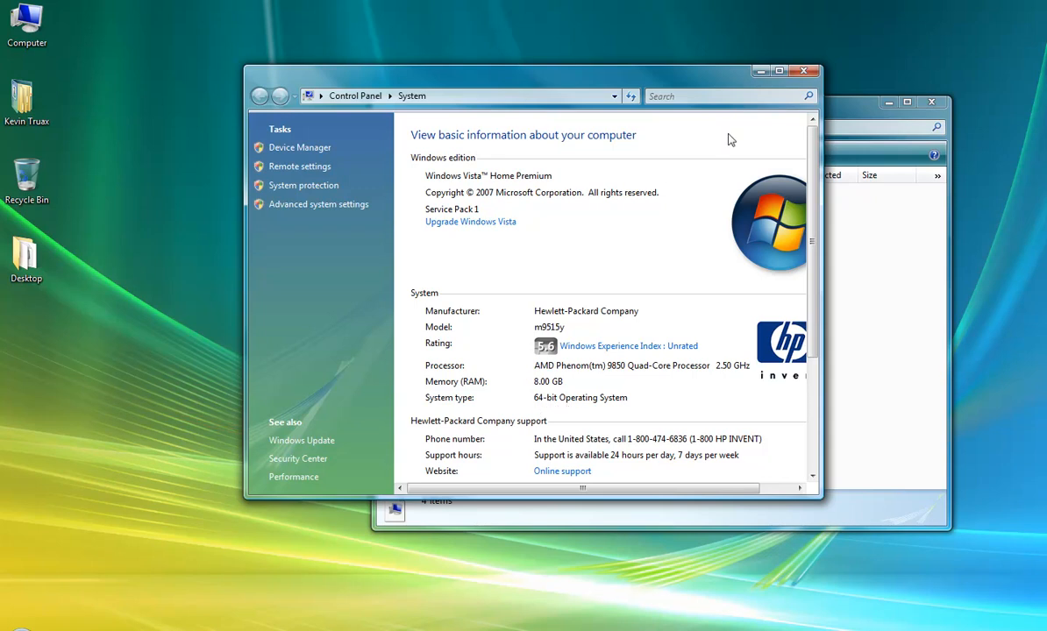
click(802, 71)
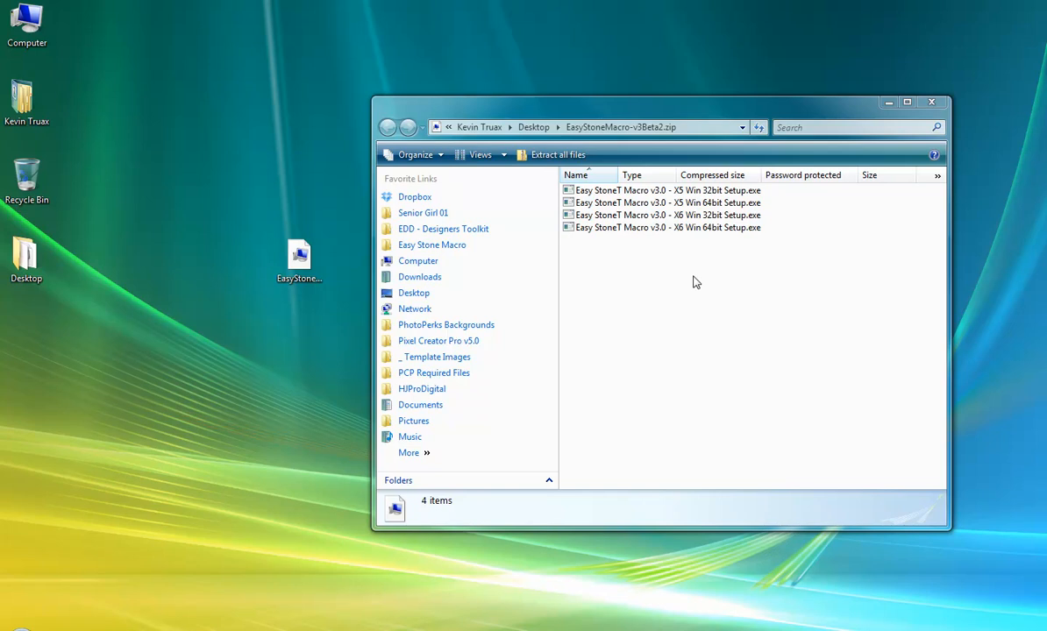
- Copy Easy StoneT Macro v3.0 - X6 Win 64bit Setup.exe onto the desktop and close the zip window
click(640, 230)
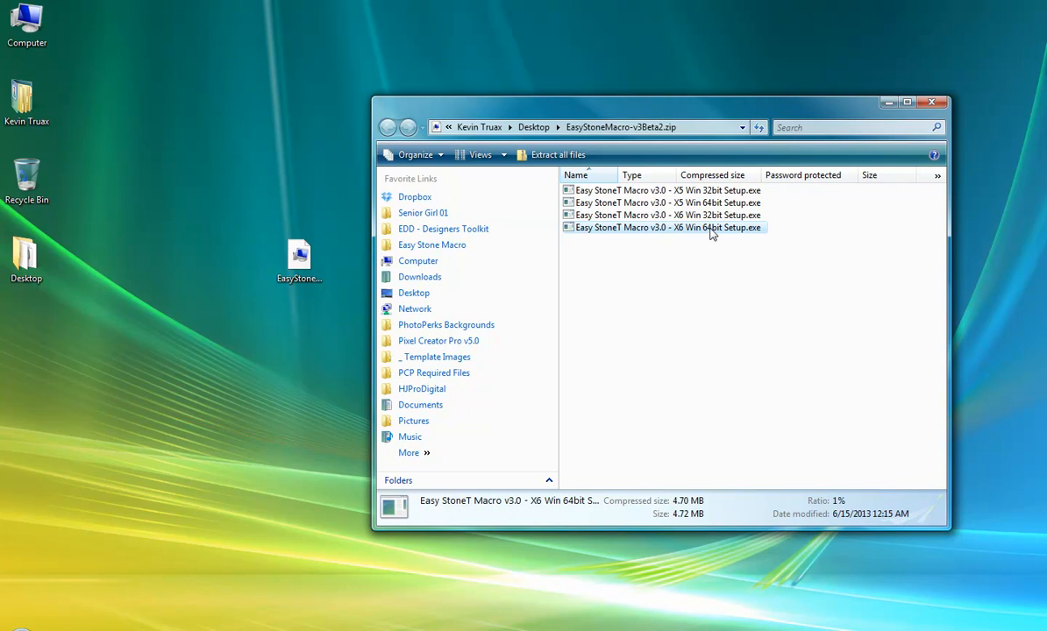
drag(714, 230, 190, 367)
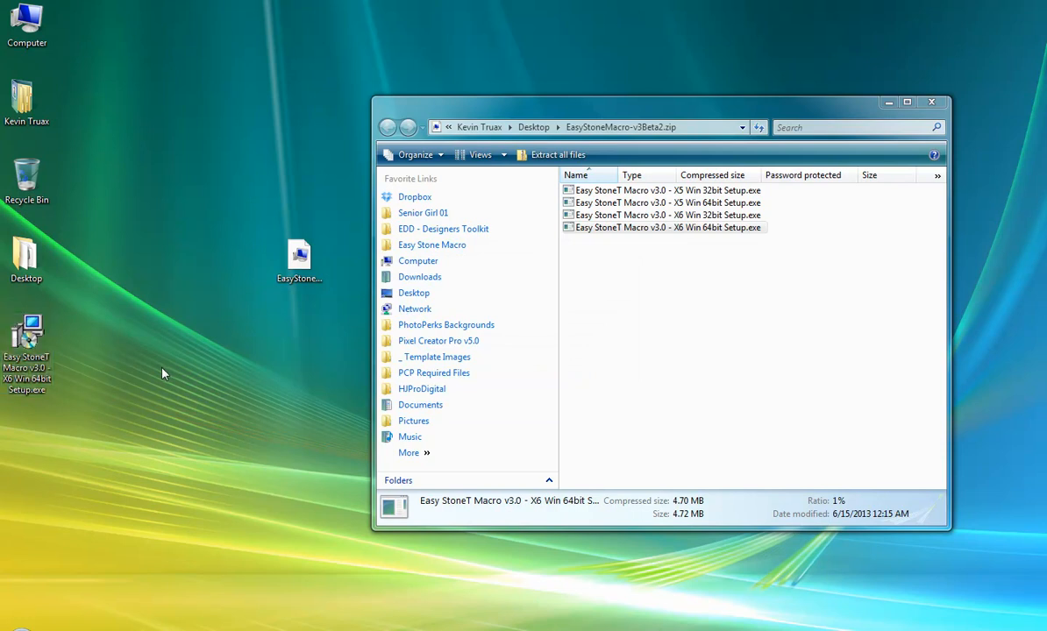
drag(27, 338, 136, 263)
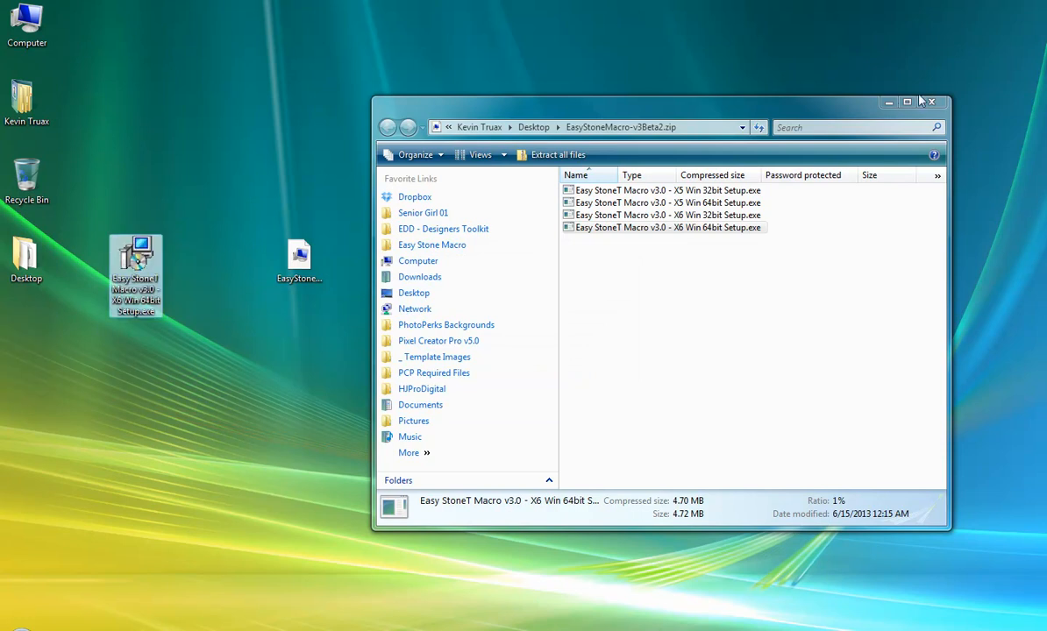
click(931, 102)
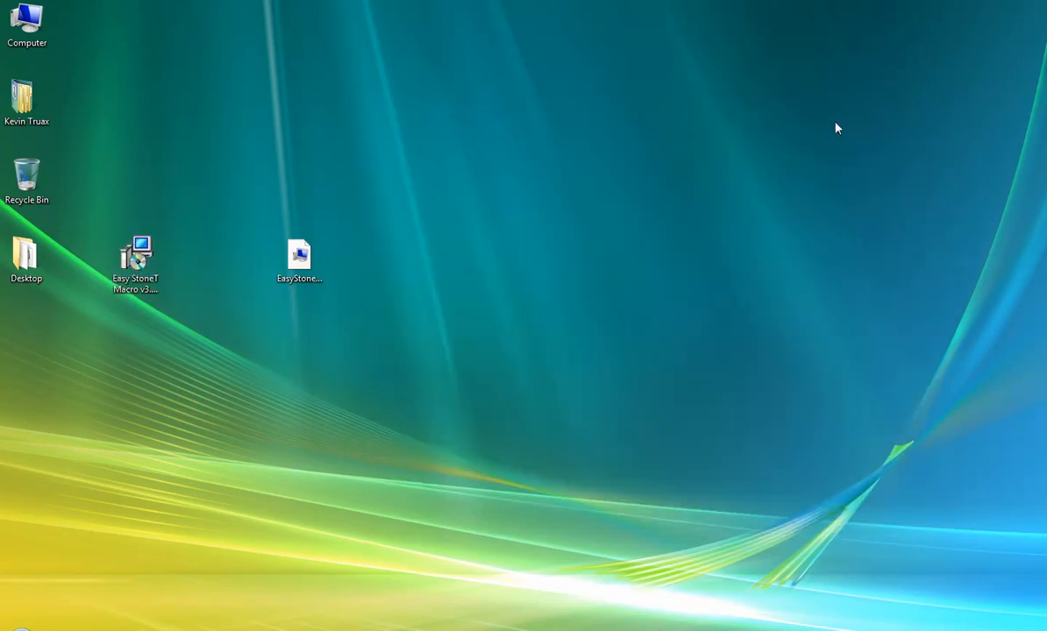
- Install Easy Stone Macro v3.0 as administrator, confirming the three RegSvr32 registration messages
right_click(131, 252)
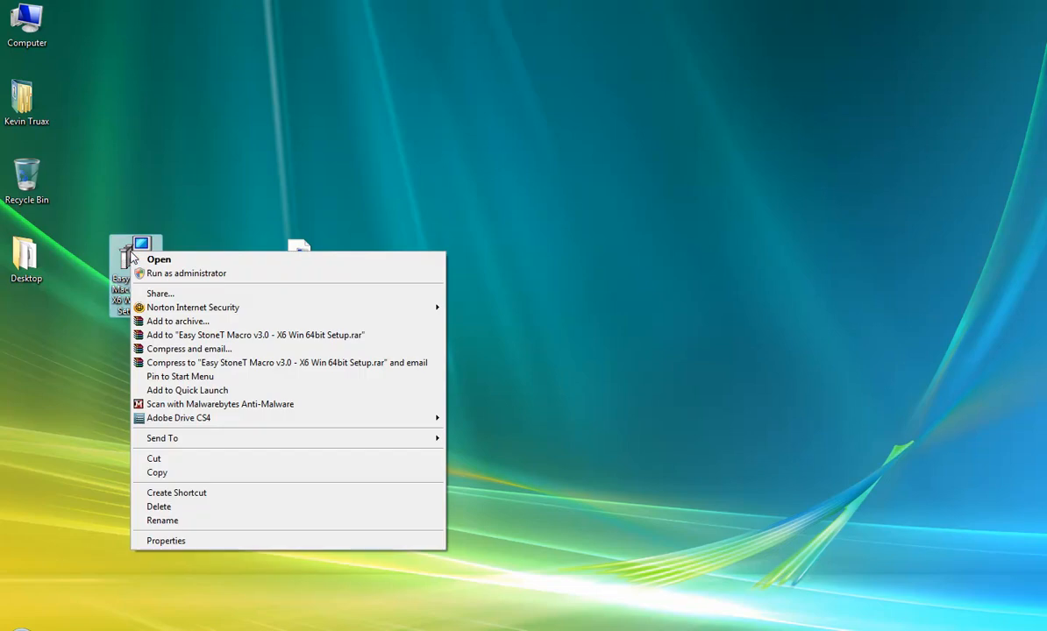
click(185, 273)
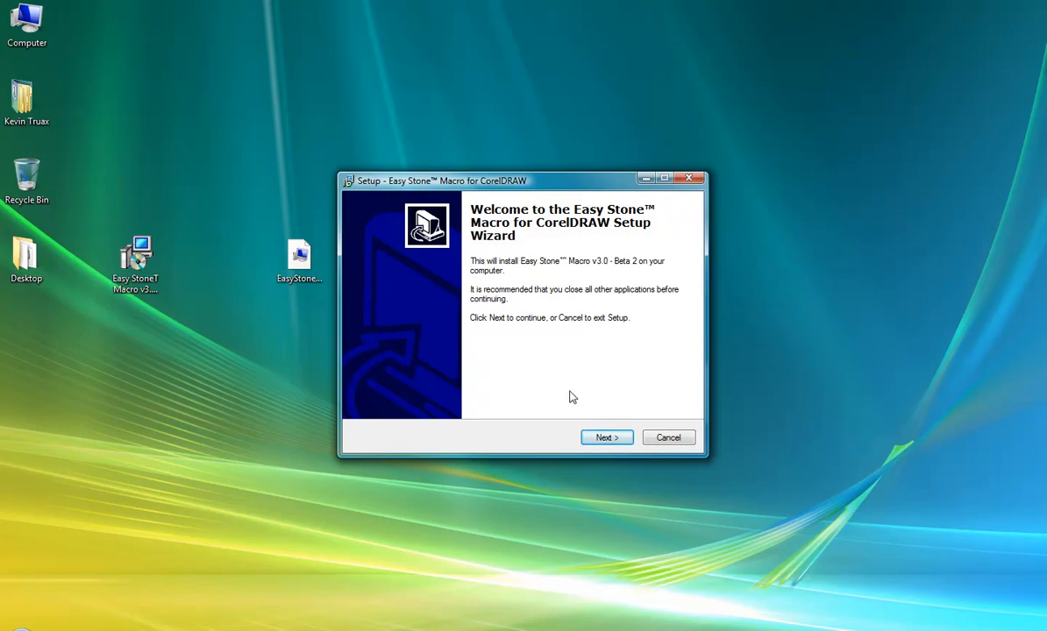
click(602, 437)
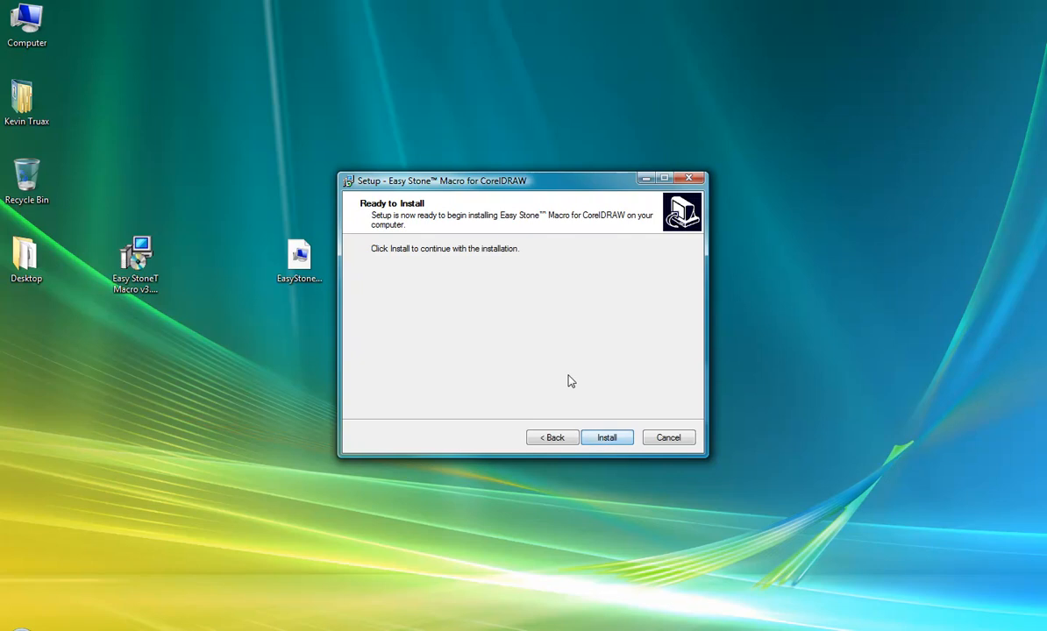
click(611, 436)
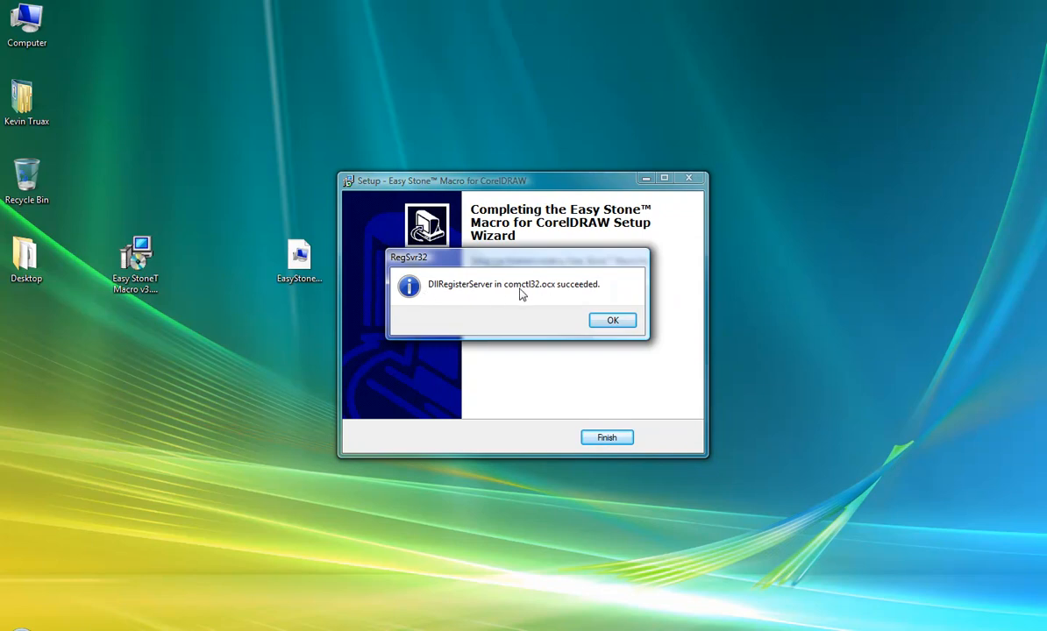
click(612, 321)
click(613, 321)
click(610, 323)
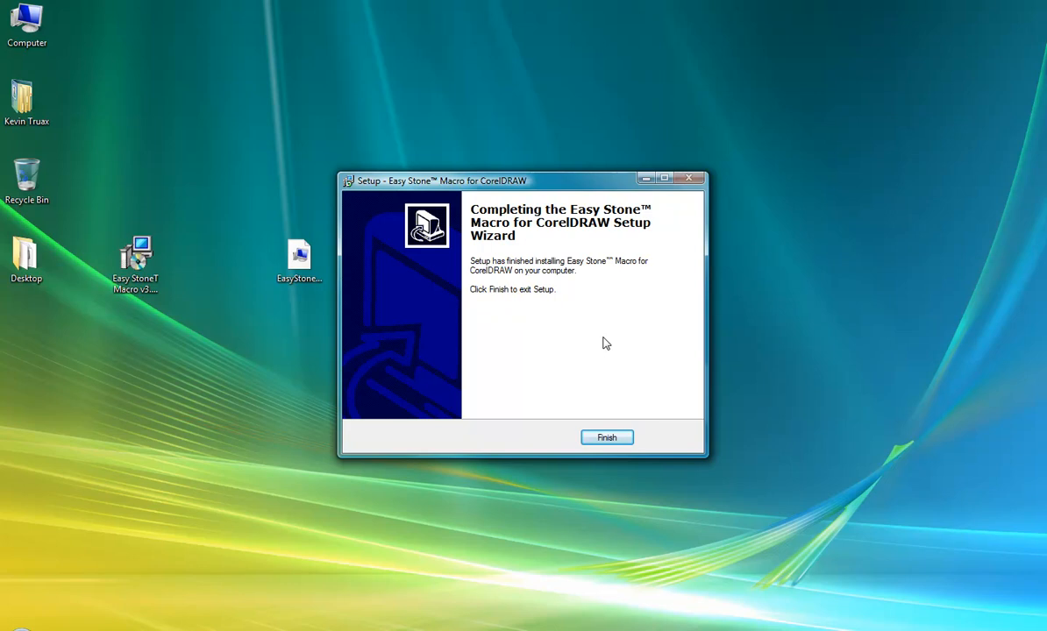
click(610, 436)
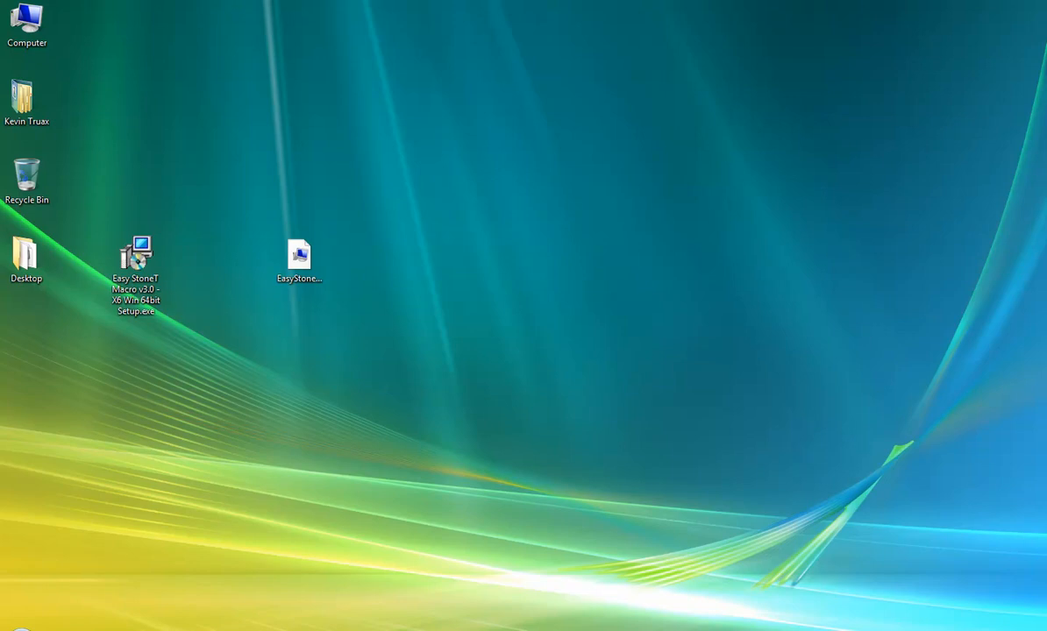
- Launch CorelDRAW X6 and create a blank 11.0 × 8.5 in Letter document, Untitled-1
click(20, 624)
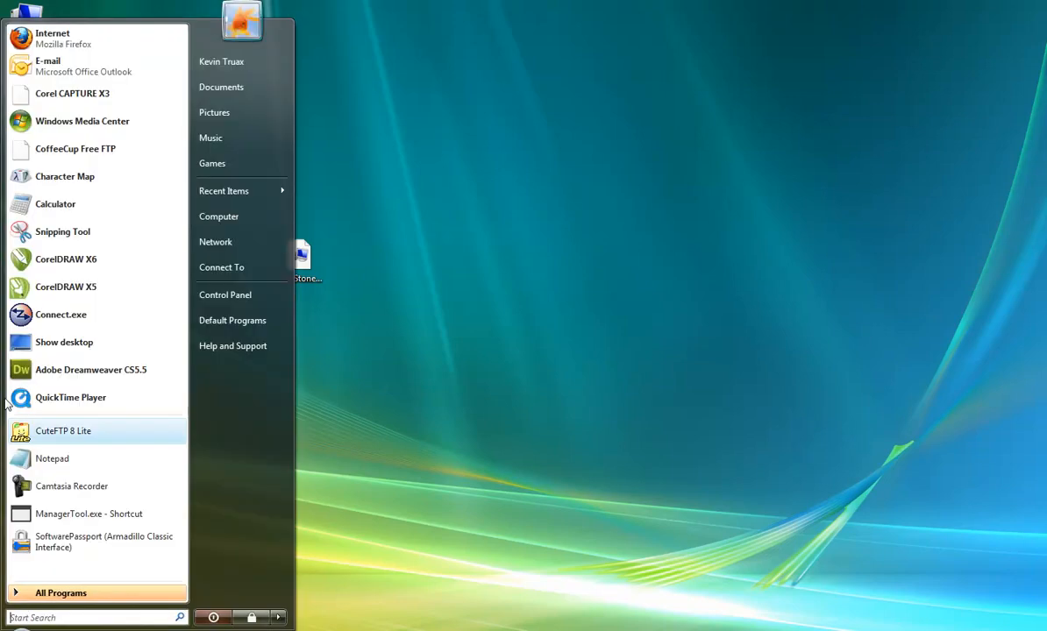
click(29, 259)
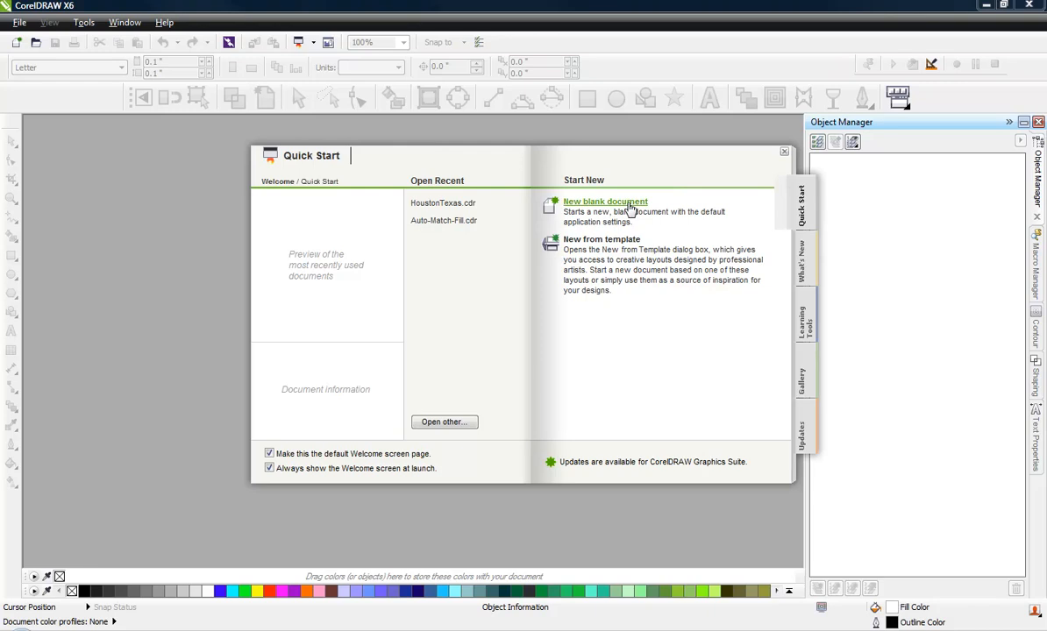
click(604, 207)
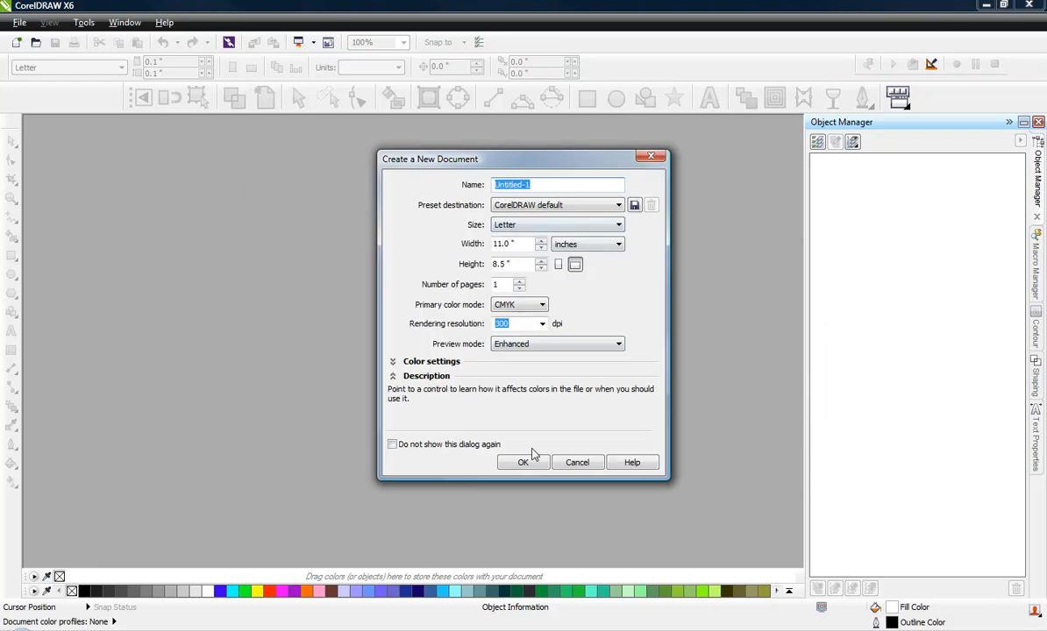
click(498, 435)
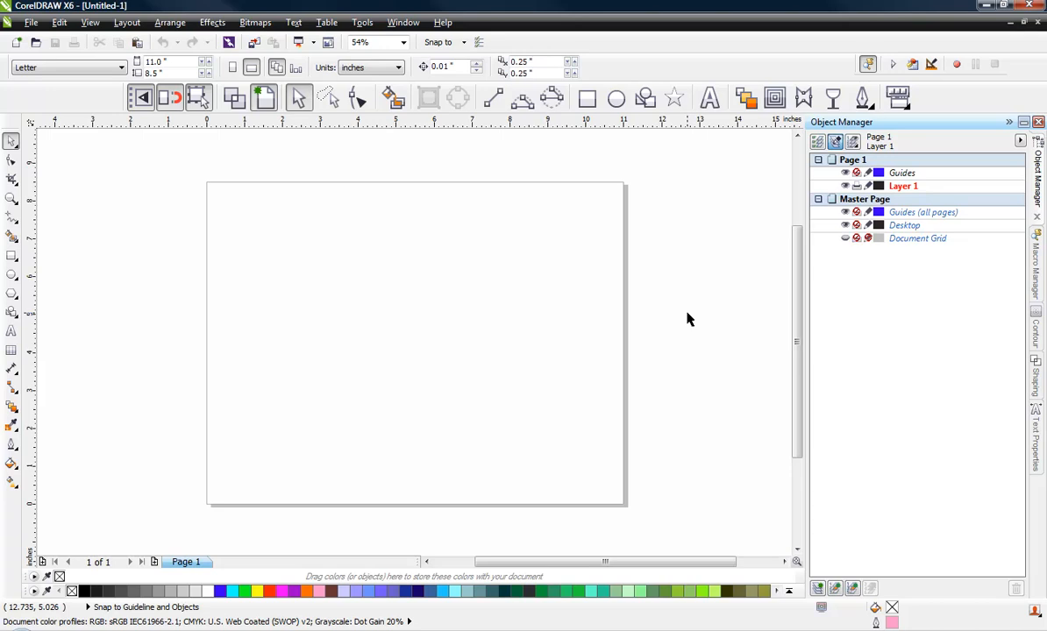
- Open the Macro Manager docker via Tools > Macros
click(1034, 276)
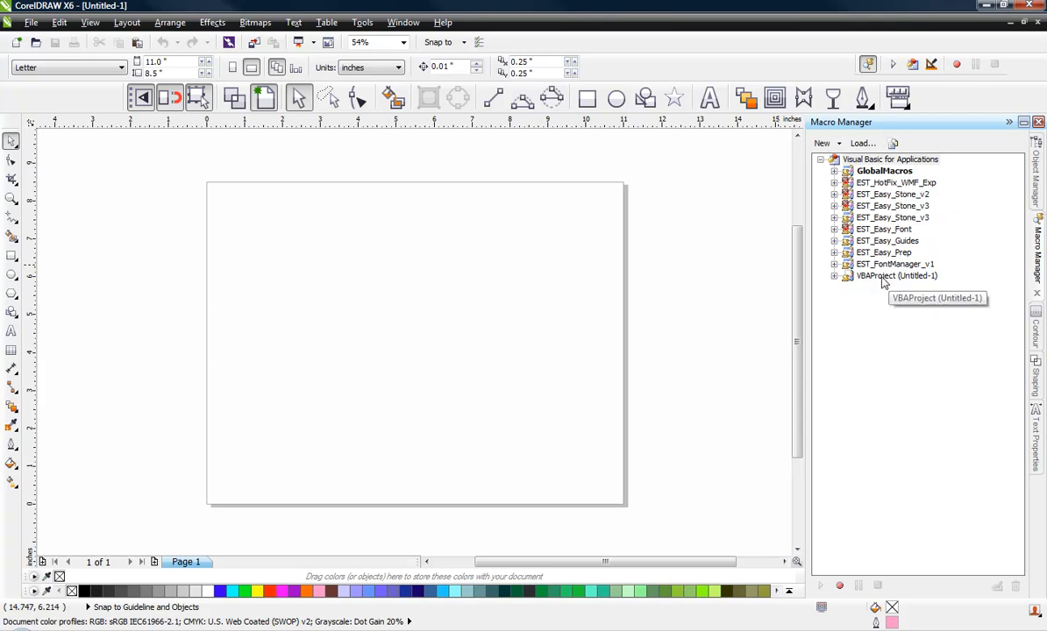
click(362, 22)
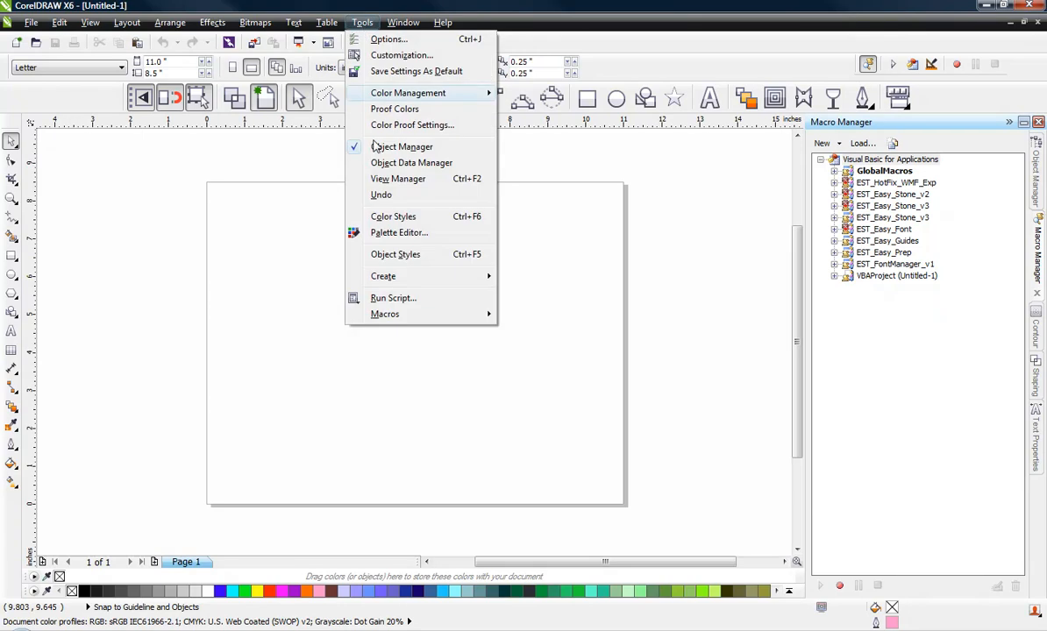
mouse_move(404, 318)
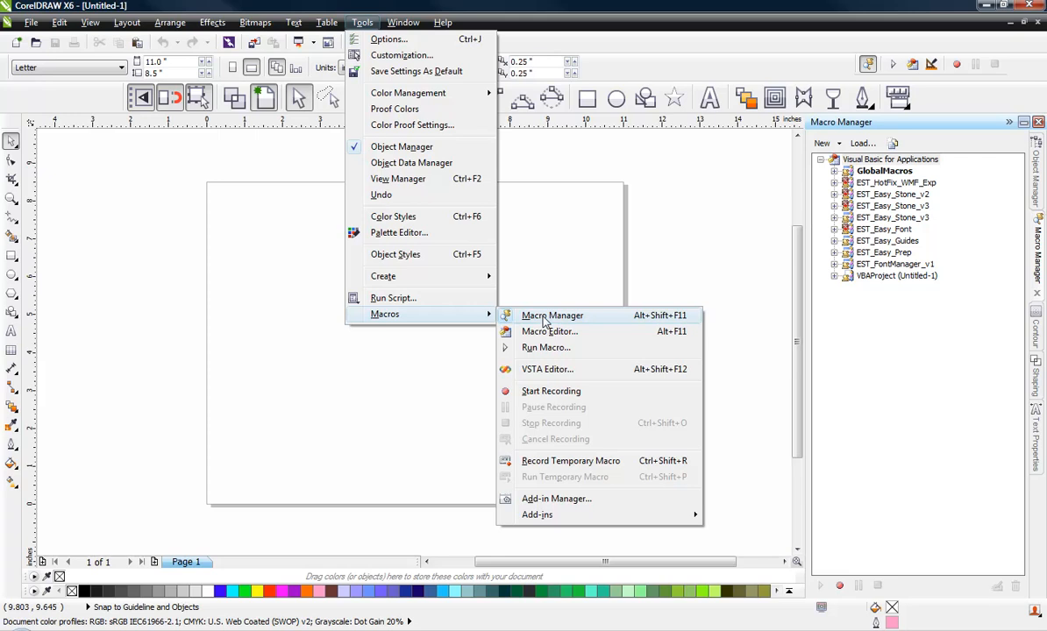
click(543, 317)
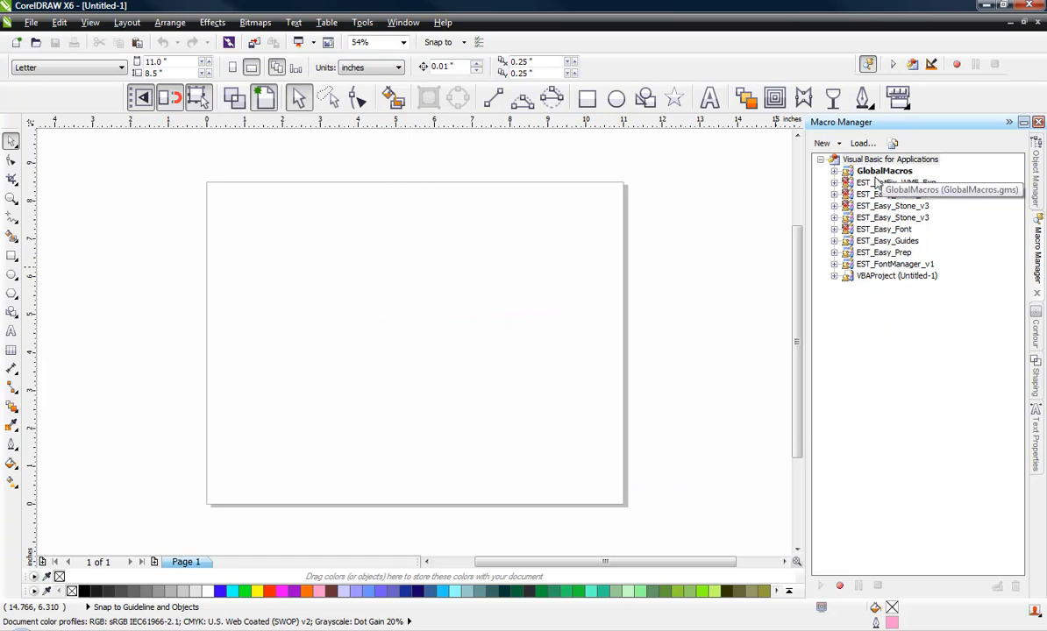
- Expand EST_Easy_Stone_v3 and EST_EasyStonev3_Launch, then select the EST_EasyStonev3_Launcher macro
click(868, 217)
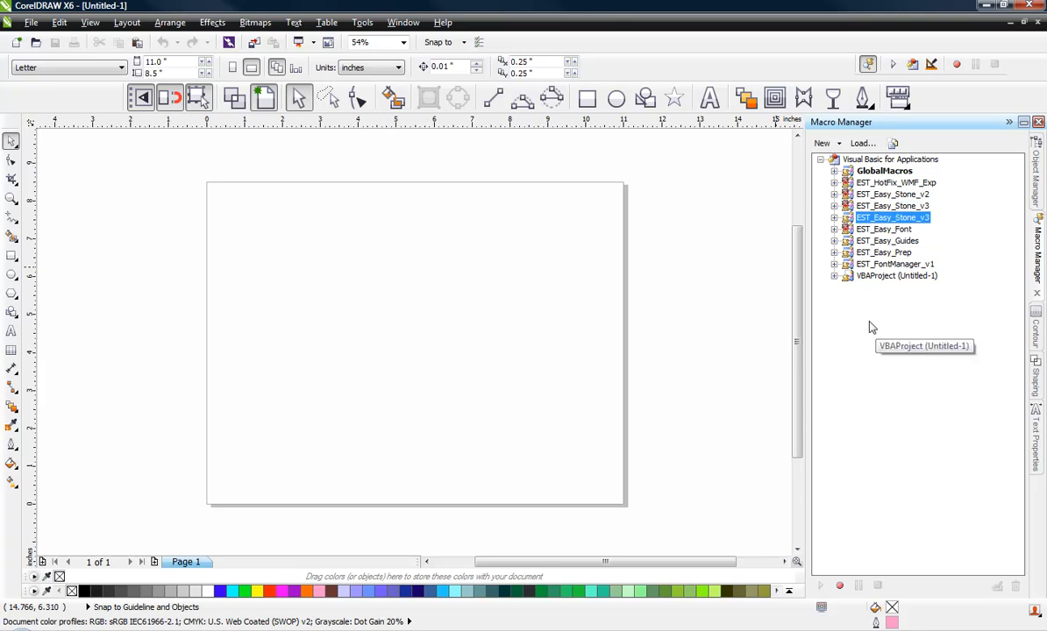
click(894, 207)
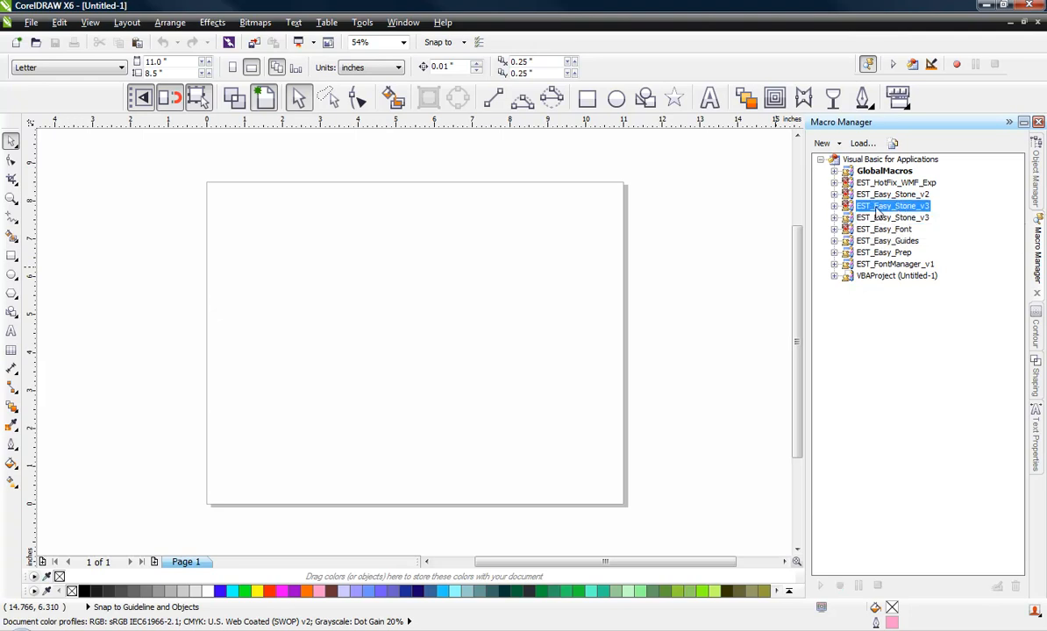
click(834, 206)
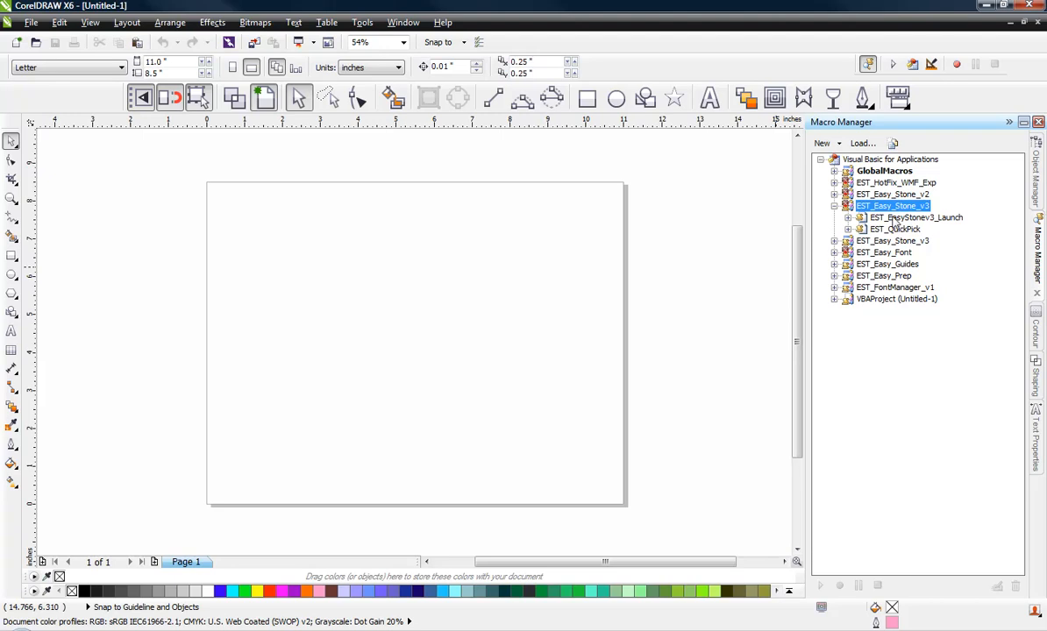
click(848, 218)
click(934, 230)
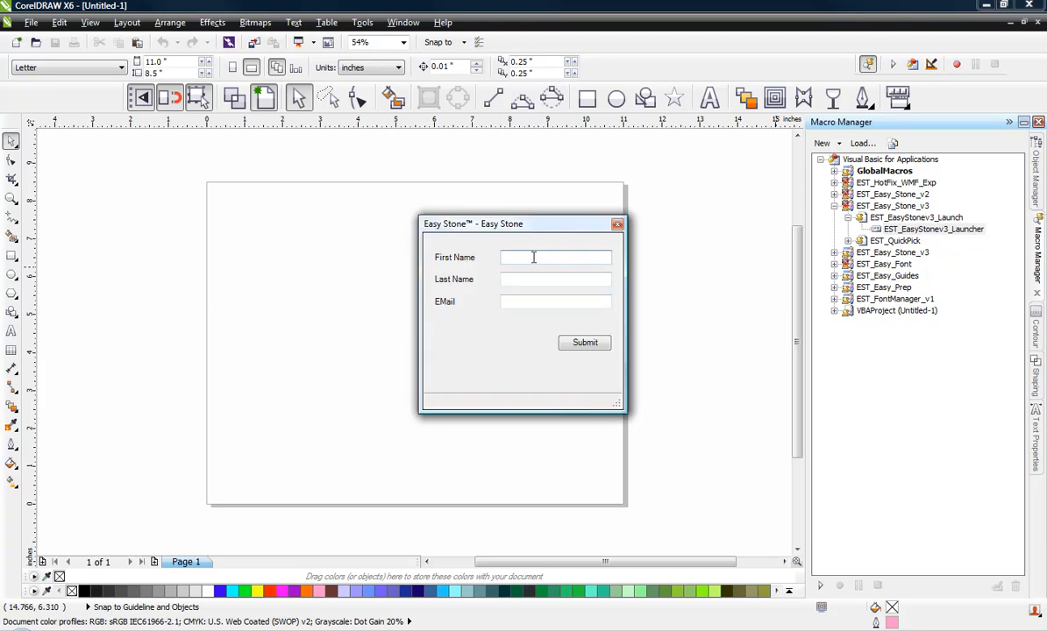
- Fill the registration form with the user's first name, last name and e-mail address
key(Tab)
key(Tab)
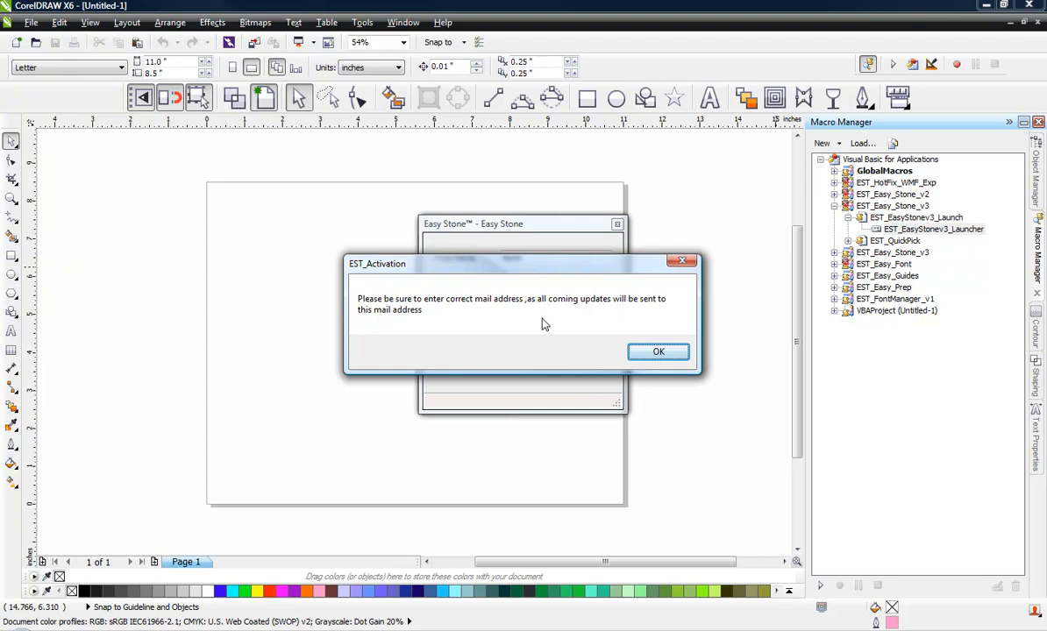
click(658, 352)
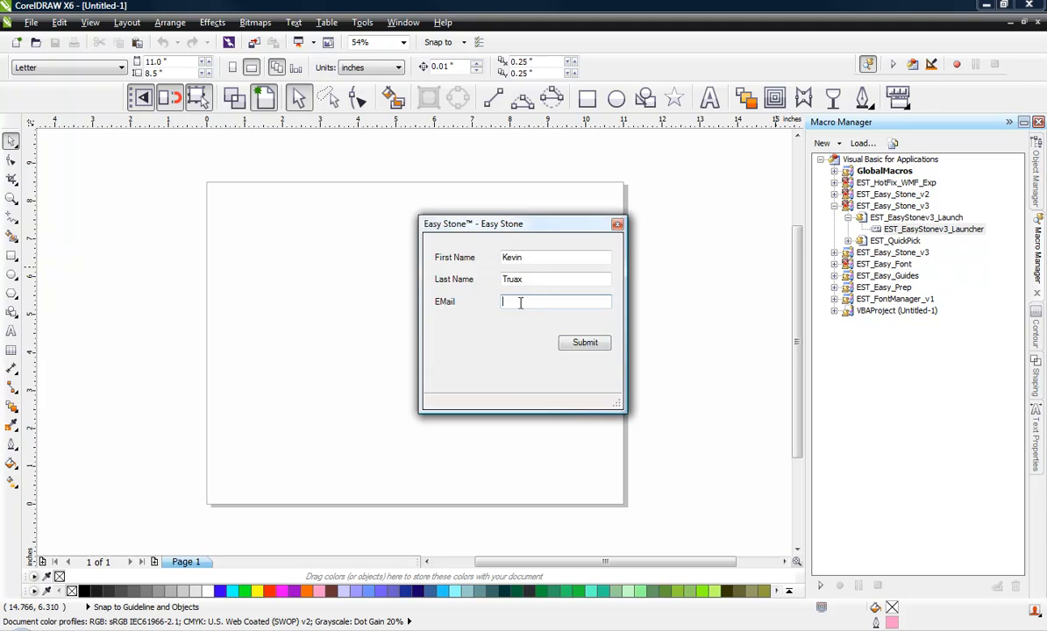
- Submit the registration and request the validation mail, confirming both messages
click(579, 344)
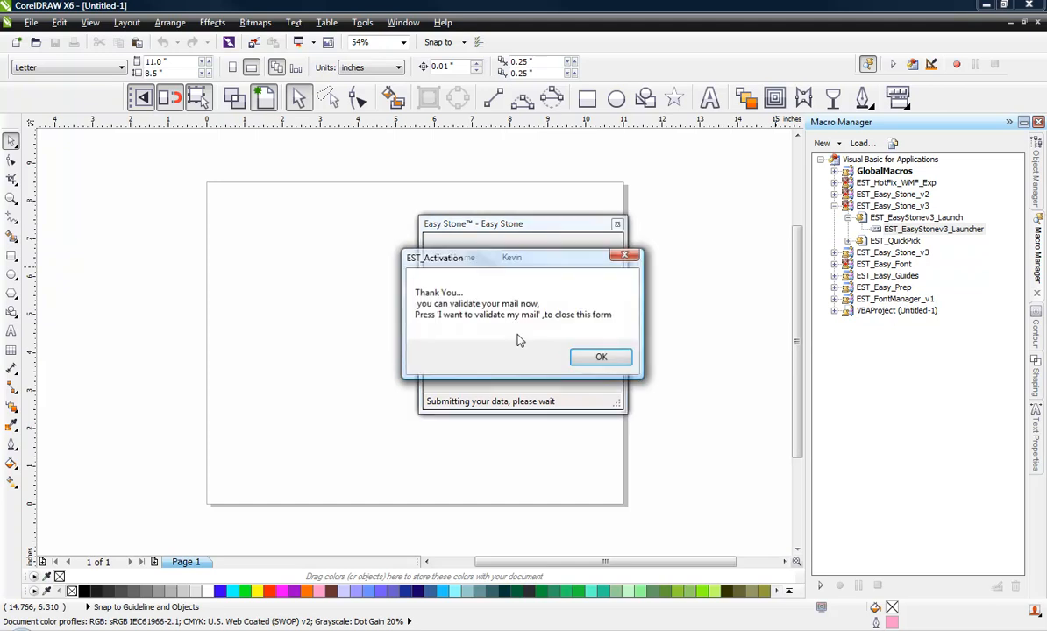
click(600, 361)
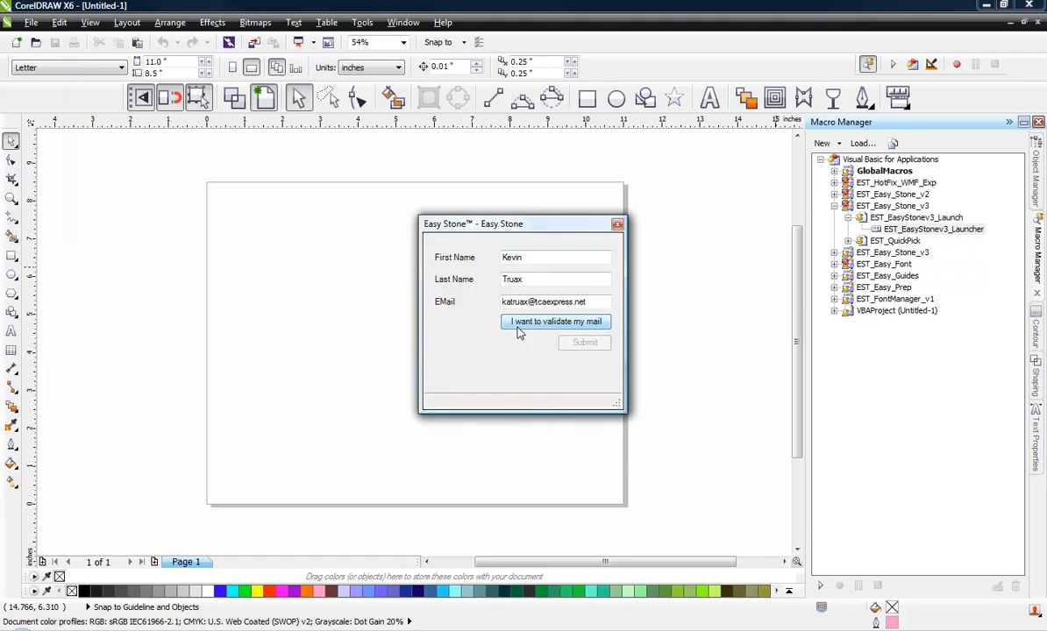
click(541, 323)
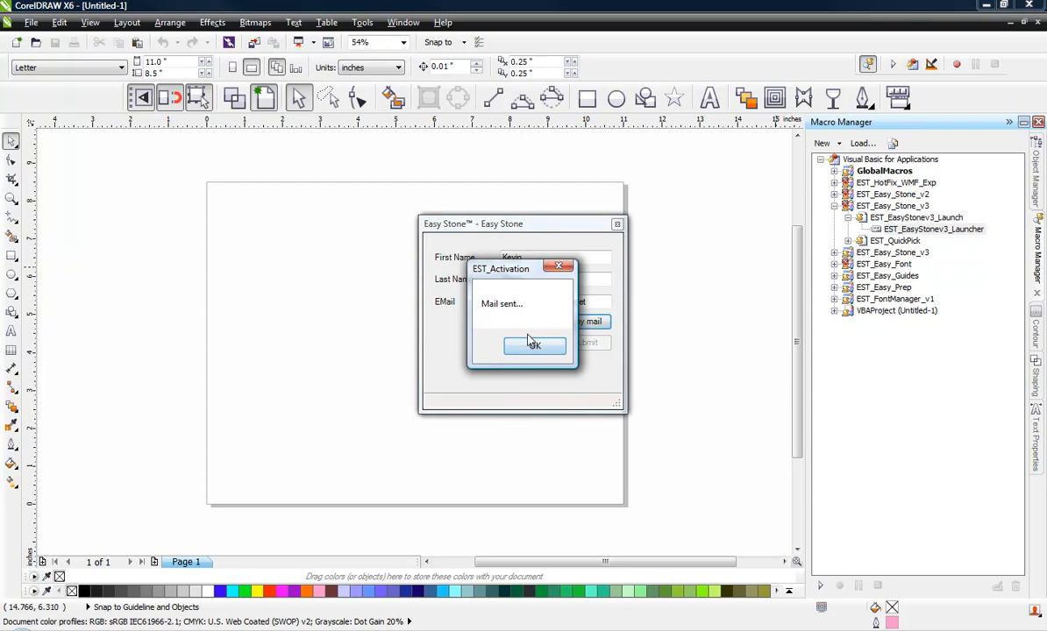
click(532, 347)
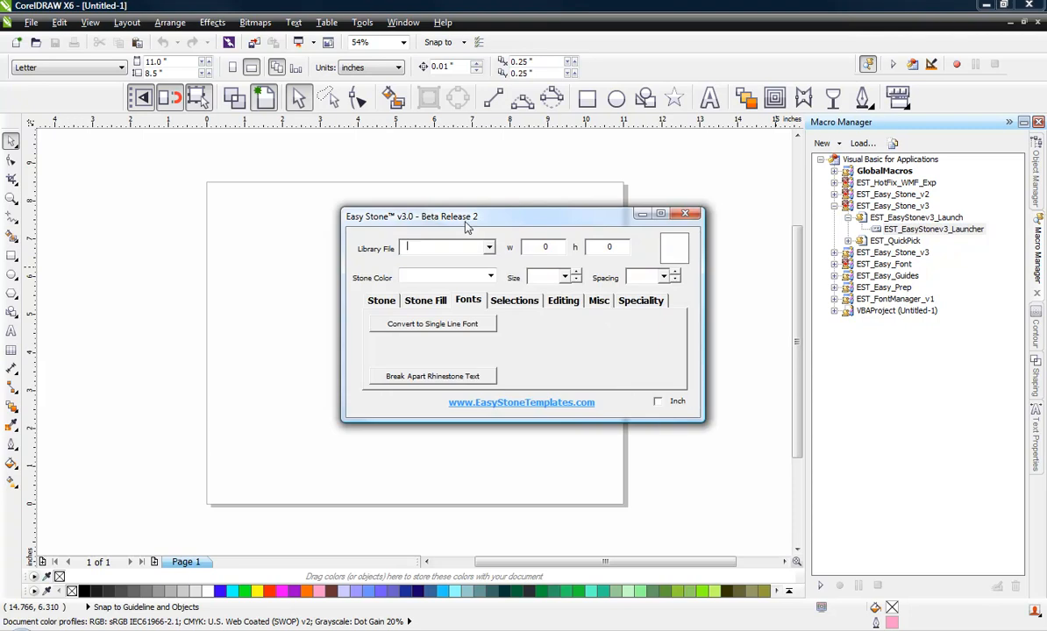
- Move the Easy Stone window to the lower right and choose the Standard stone library
drag(465, 224, 759, 357)
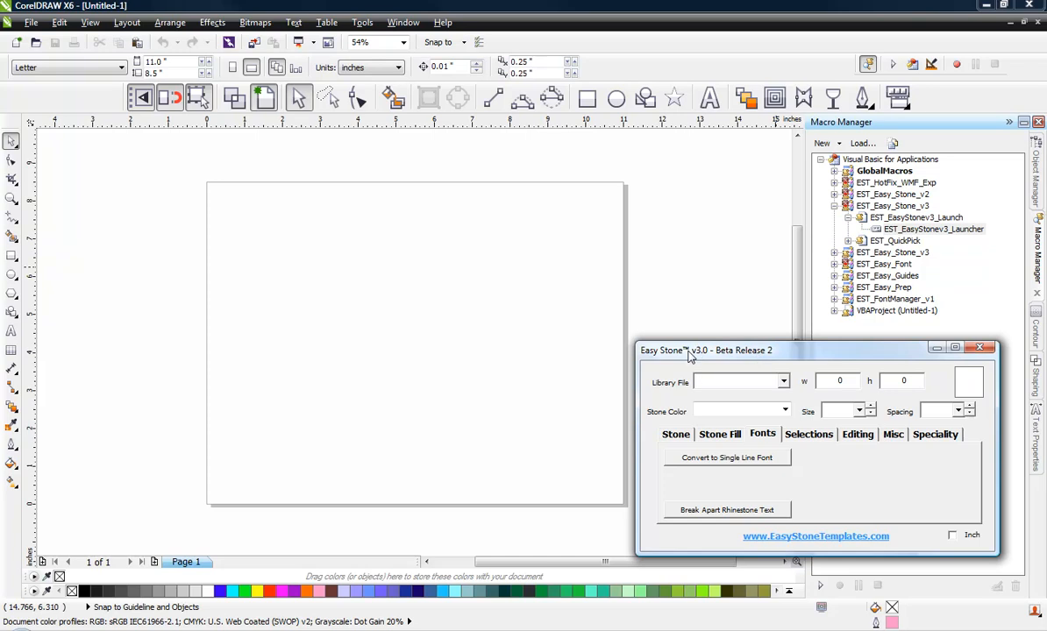
click(783, 384)
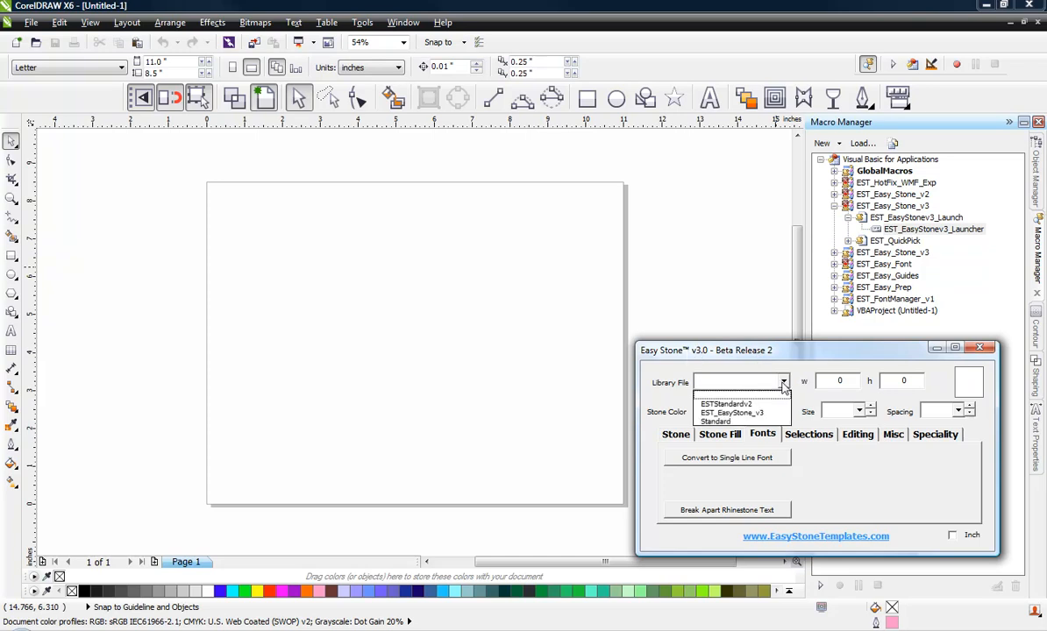
click(722, 423)
- Set the stone colour to Capri Blue, review the size and spacing lists, and show the Misc tools
click(784, 412)
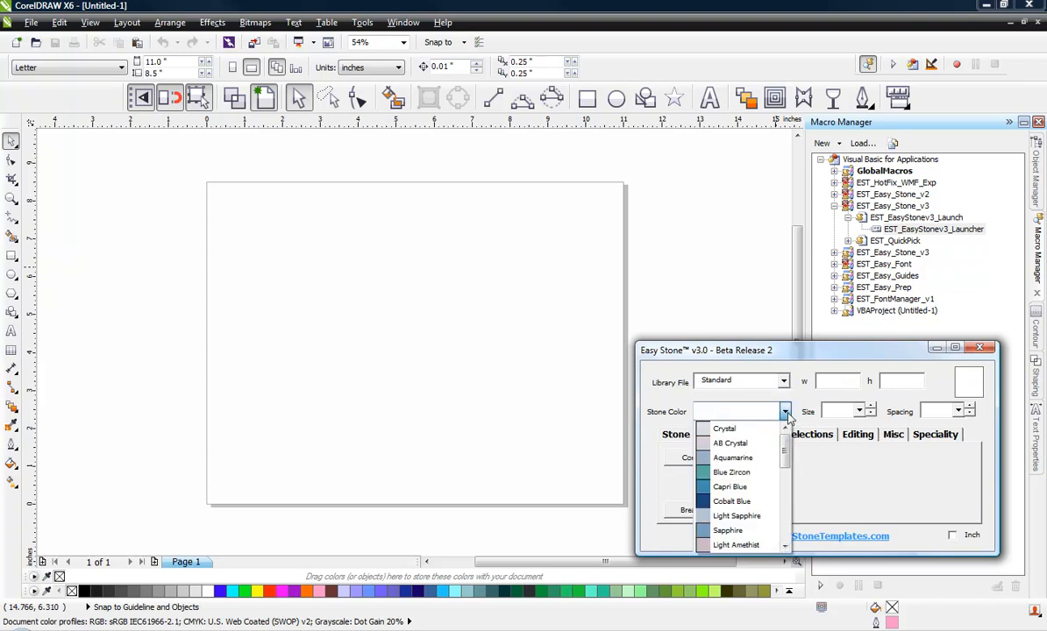
mouse_move(785, 440)
mouse_down()
mouse_move(787, 515)
mouse_move(785, 438)
mouse_up()
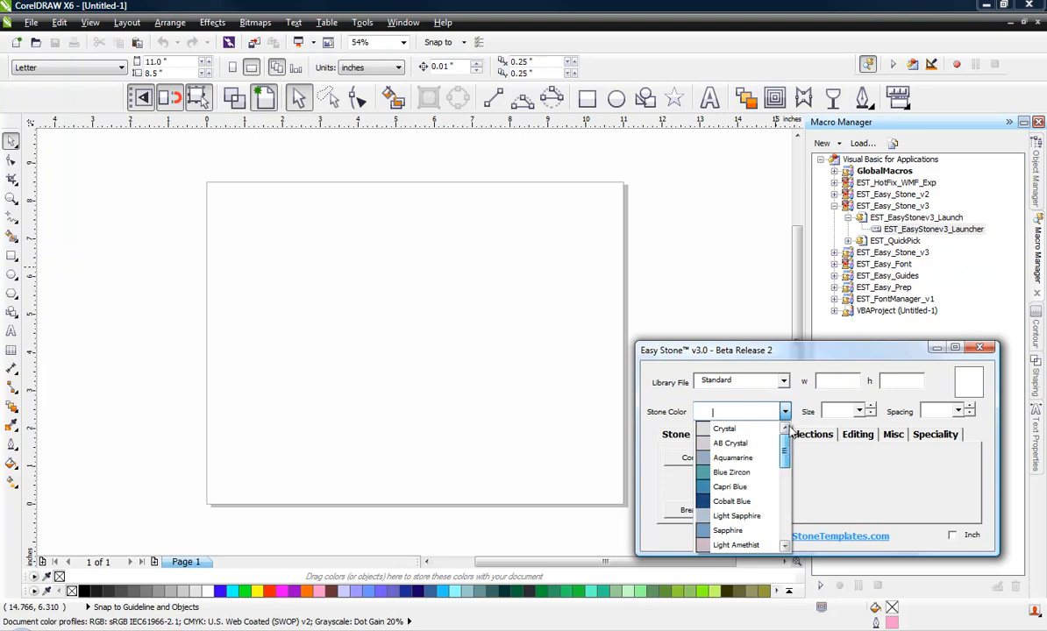
click(707, 354)
click(785, 412)
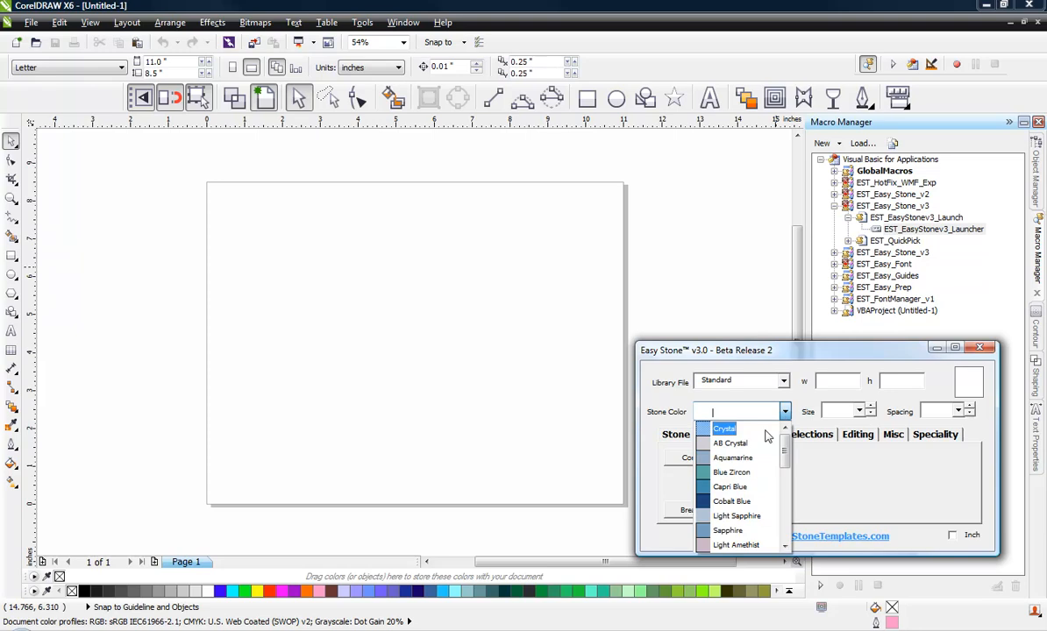
click(729, 486)
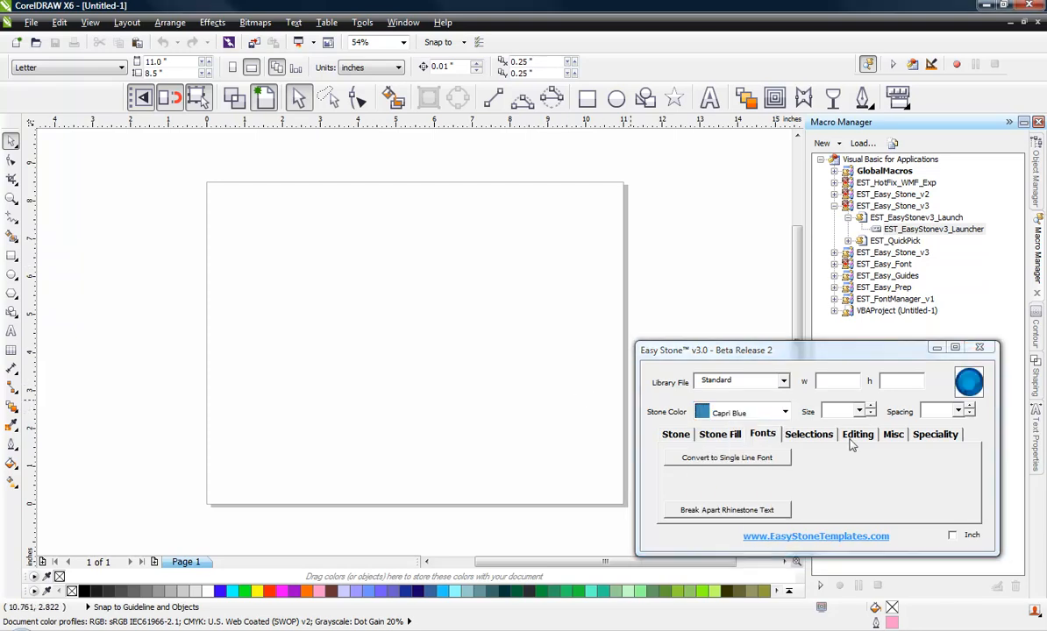
click(859, 411)
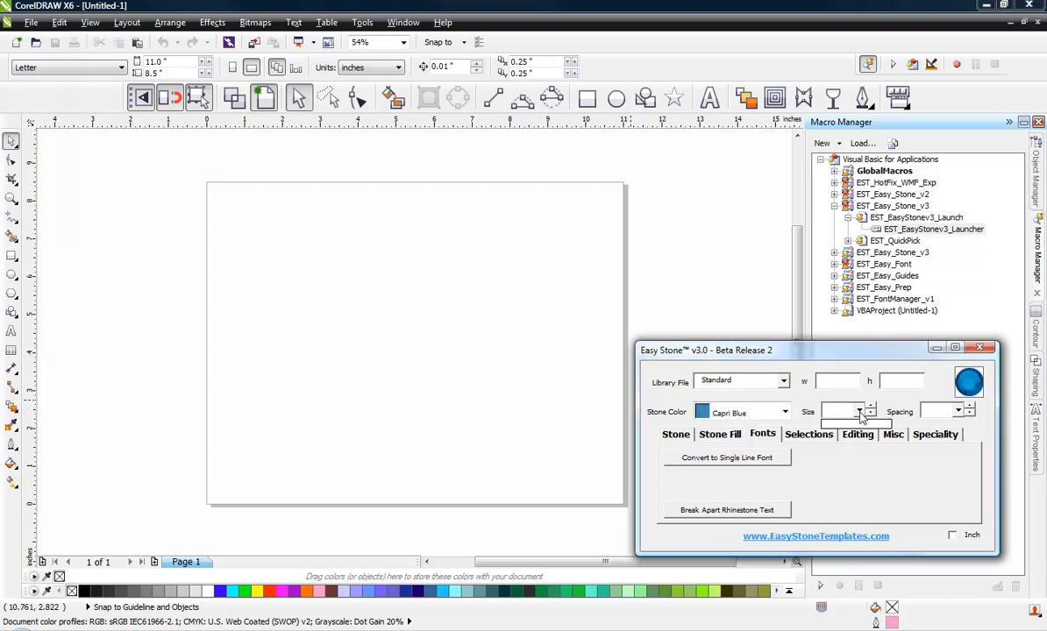
click(958, 411)
click(958, 411)
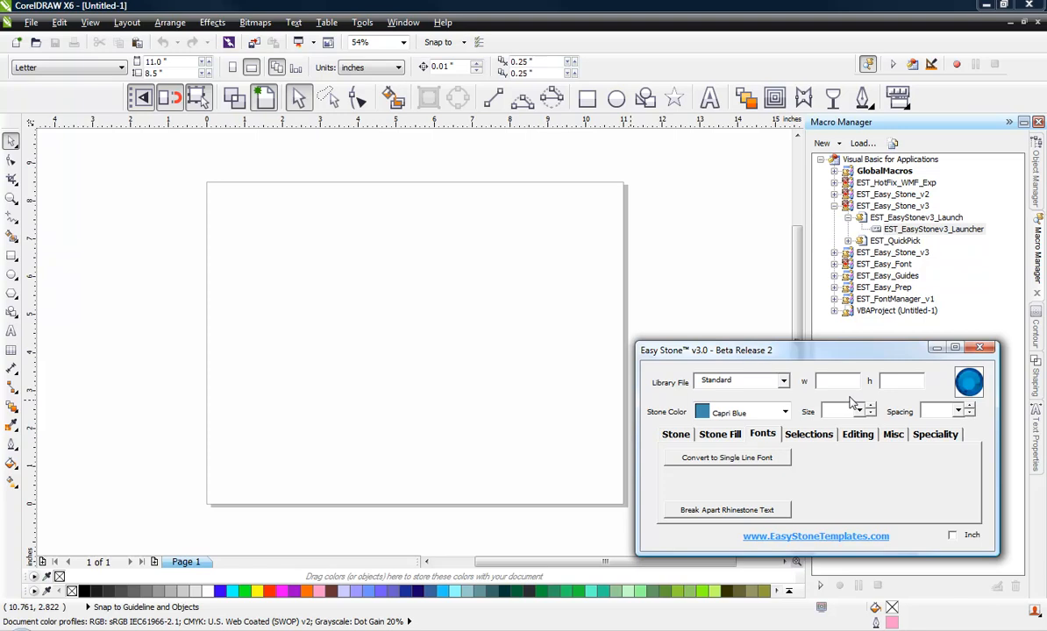
click(894, 435)
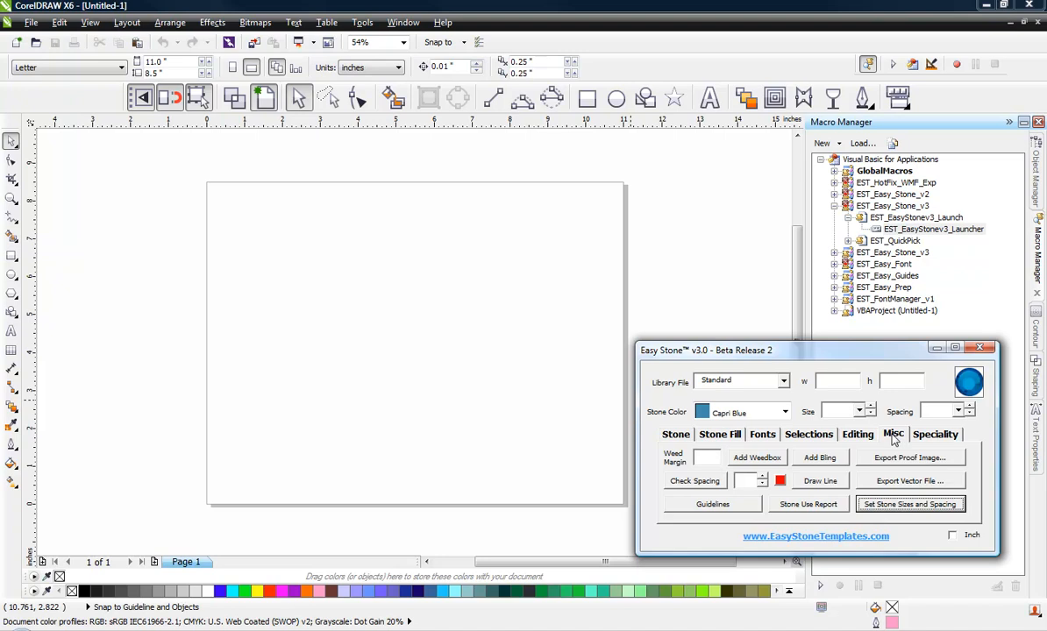
- Open Set Stone Sizes and Spacing and enter spacing values .5,1,2,4,6
click(889, 506)
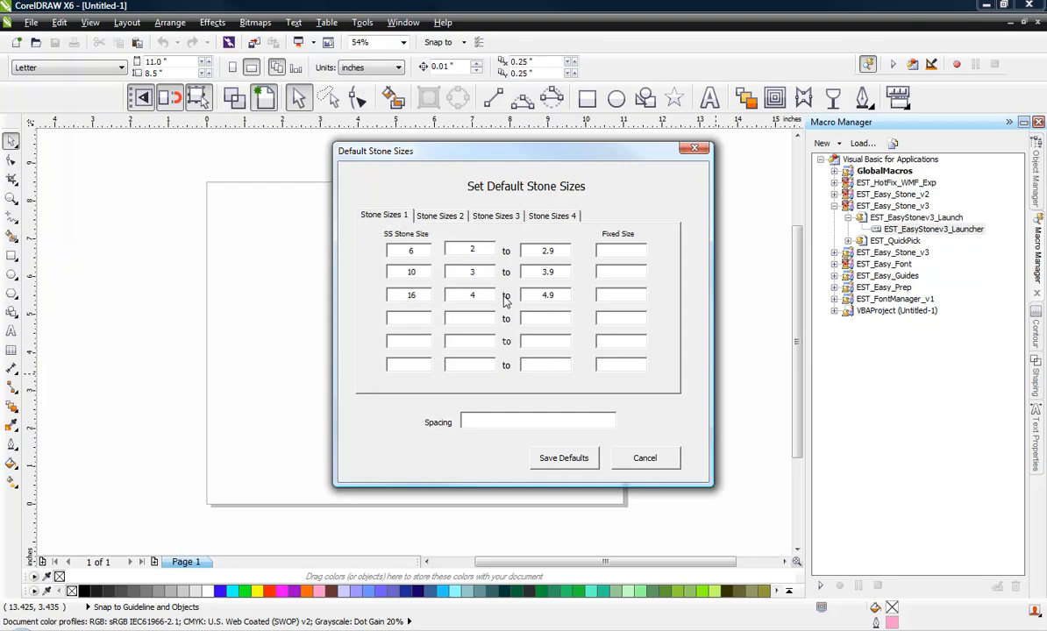
click(490, 424)
text(.5,)
text(1,2,4,6)
- Enter fixed sizes 2.6, 3.4 and 4.4 for the first stone sizes
click(597, 254)
text(2.6)
click(617, 274)
text(3.4)
text(4.4)
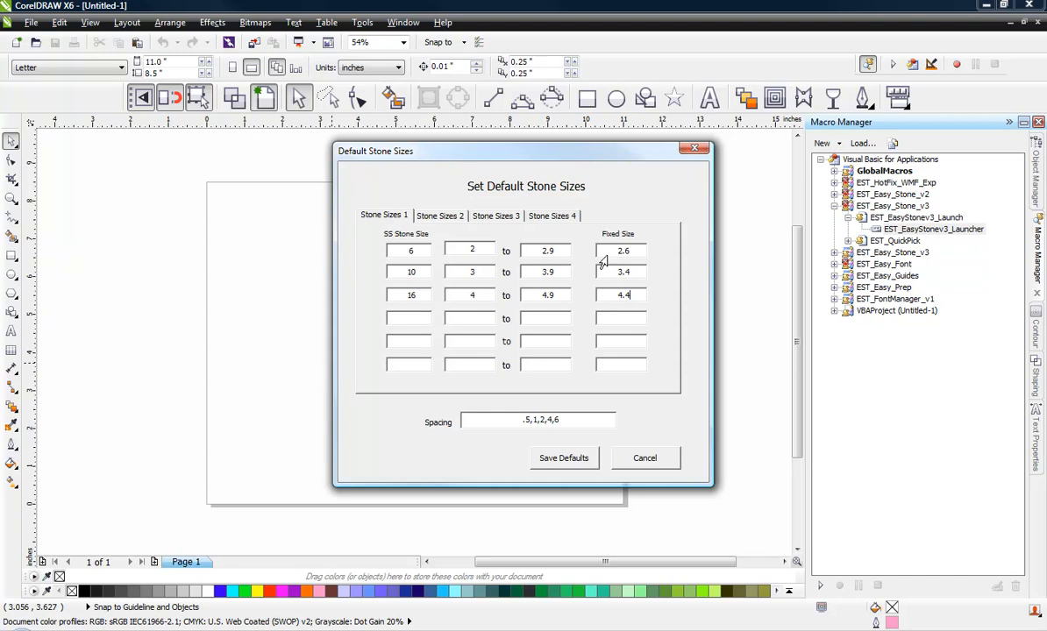
- Check the third fixed size, then save the defaults and confirm the success message
click(639, 298)
click(567, 466)
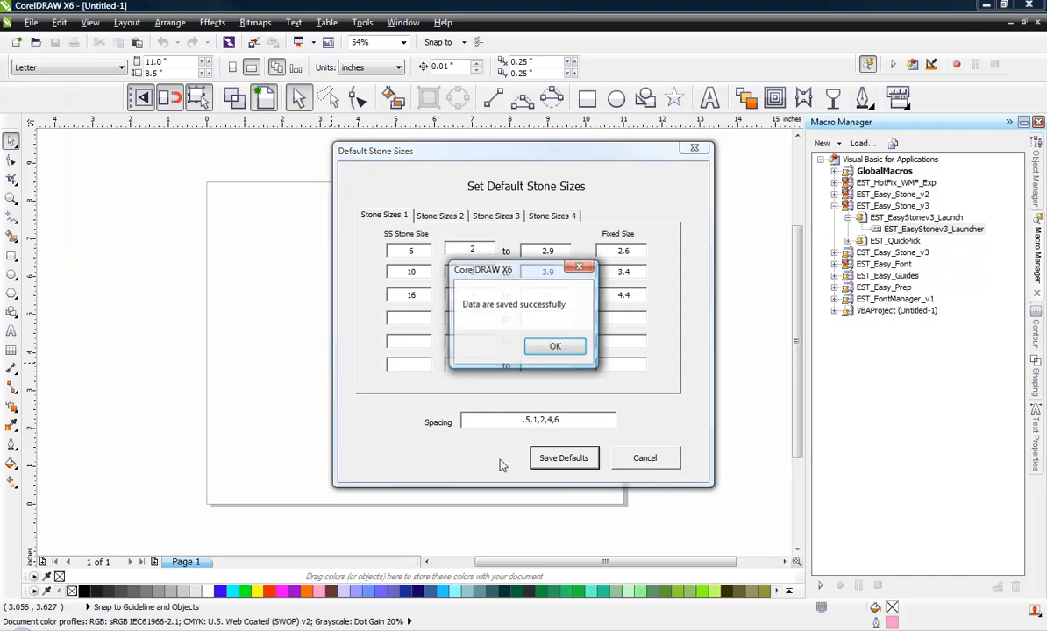
click(554, 347)
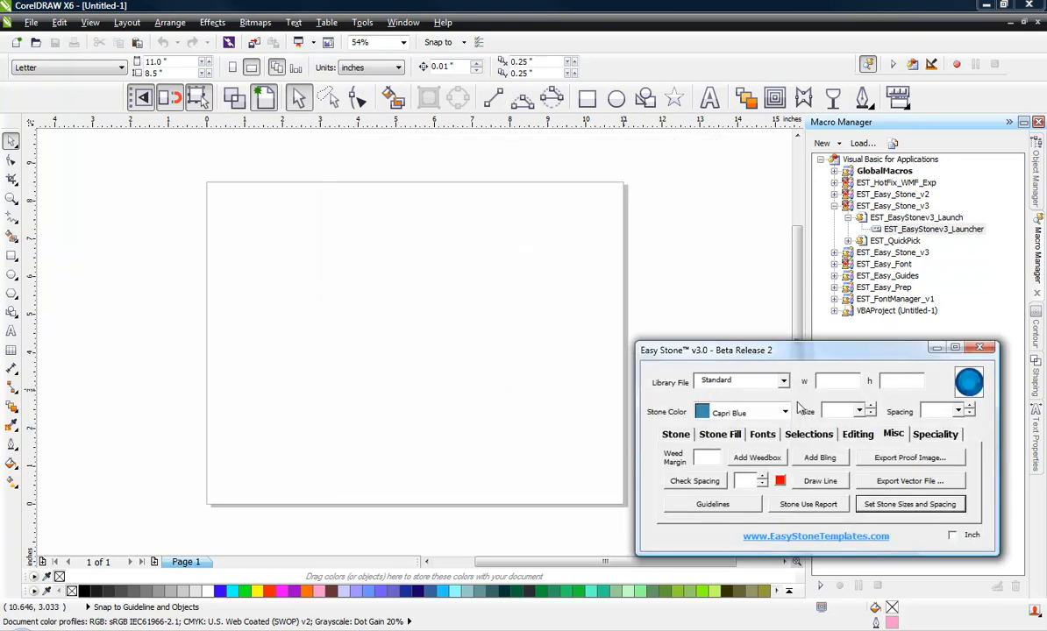
- Browse the stone size and spacing lists, then draw an ellipse left of the page centre
click(858, 411)
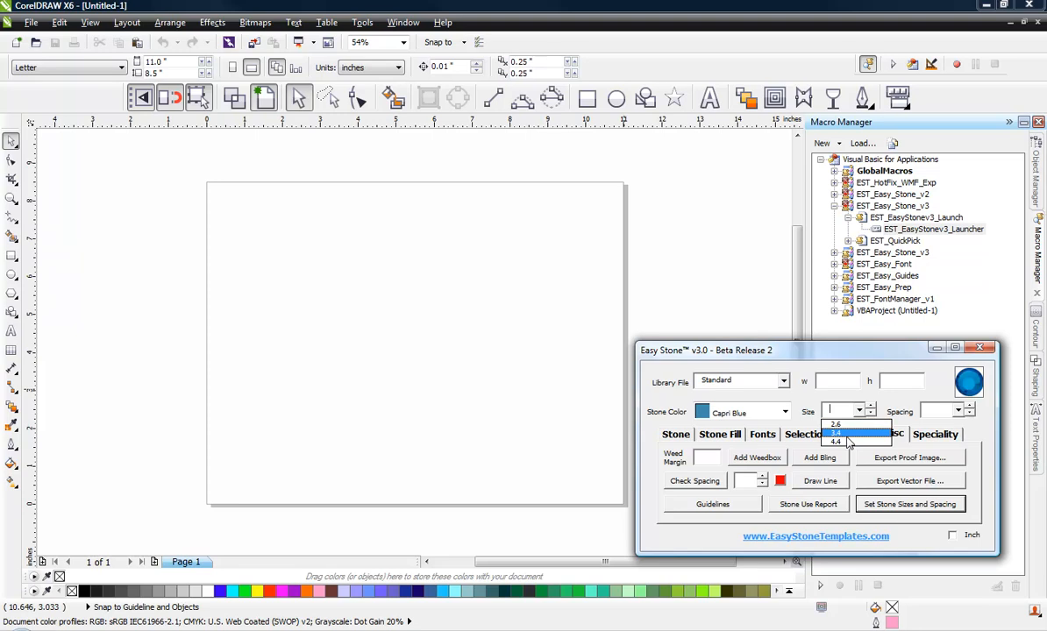
click(958, 412)
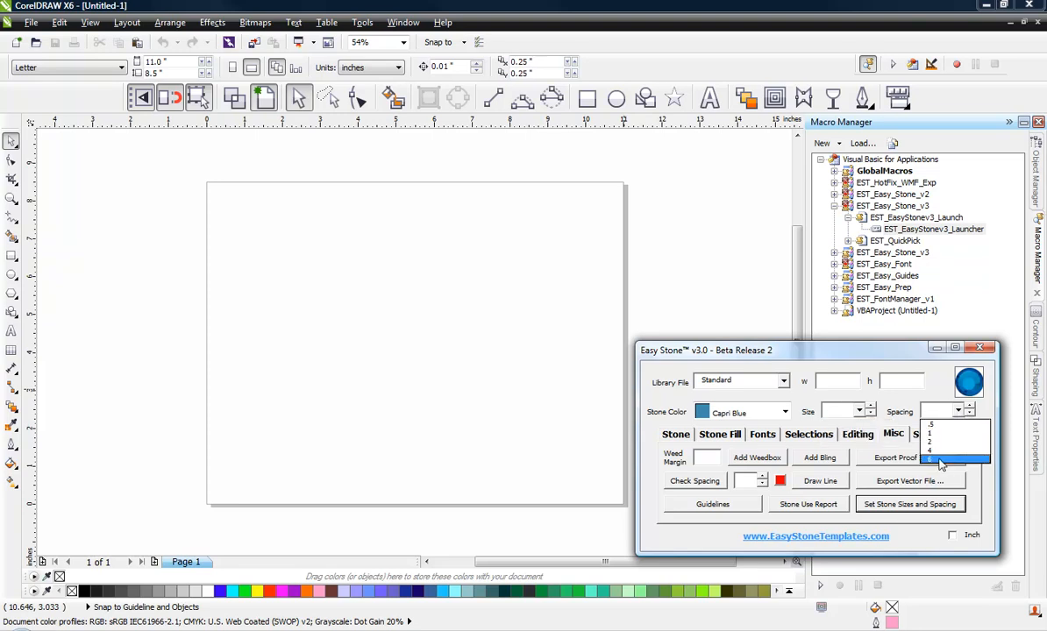
click(859, 411)
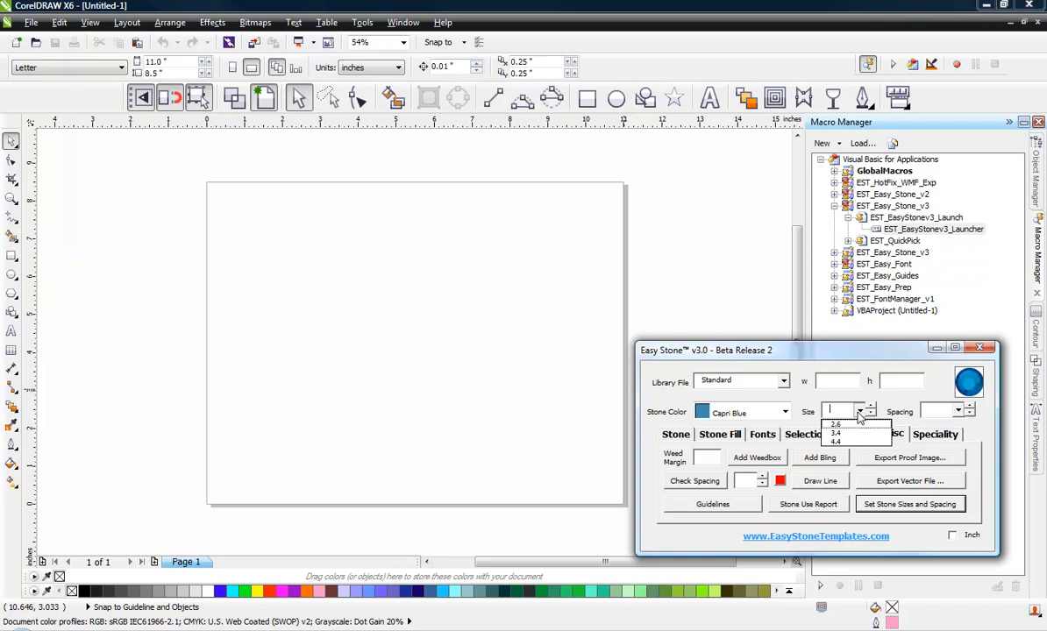
click(547, 358)
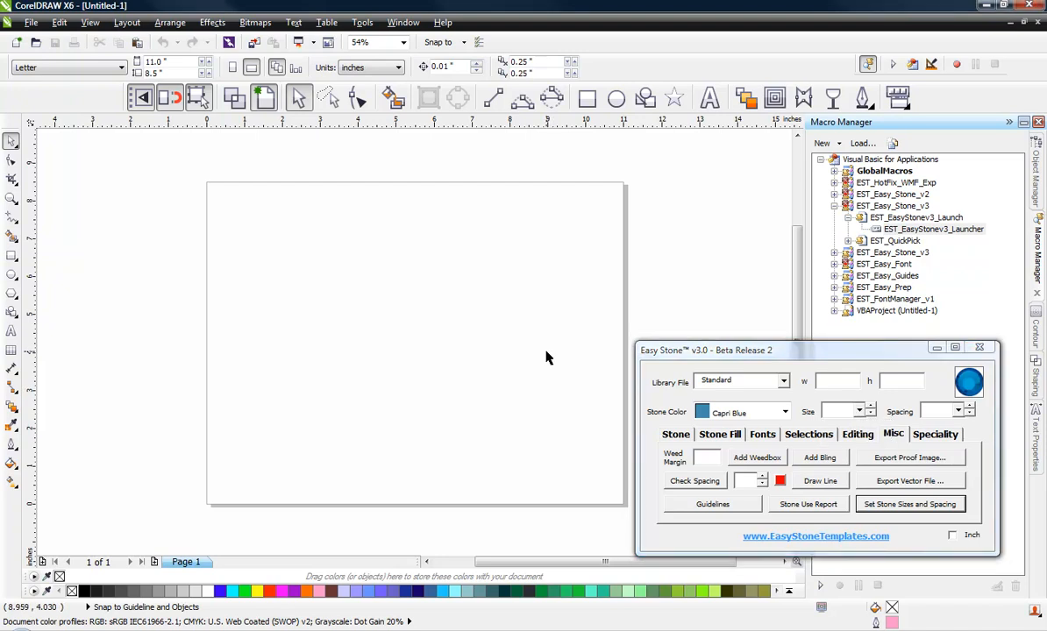
click(617, 98)
drag(329, 270, 444, 355)
- Place size 3.4 stones at .5 spacing along the ellipse outline, then deselect it
click(858, 412)
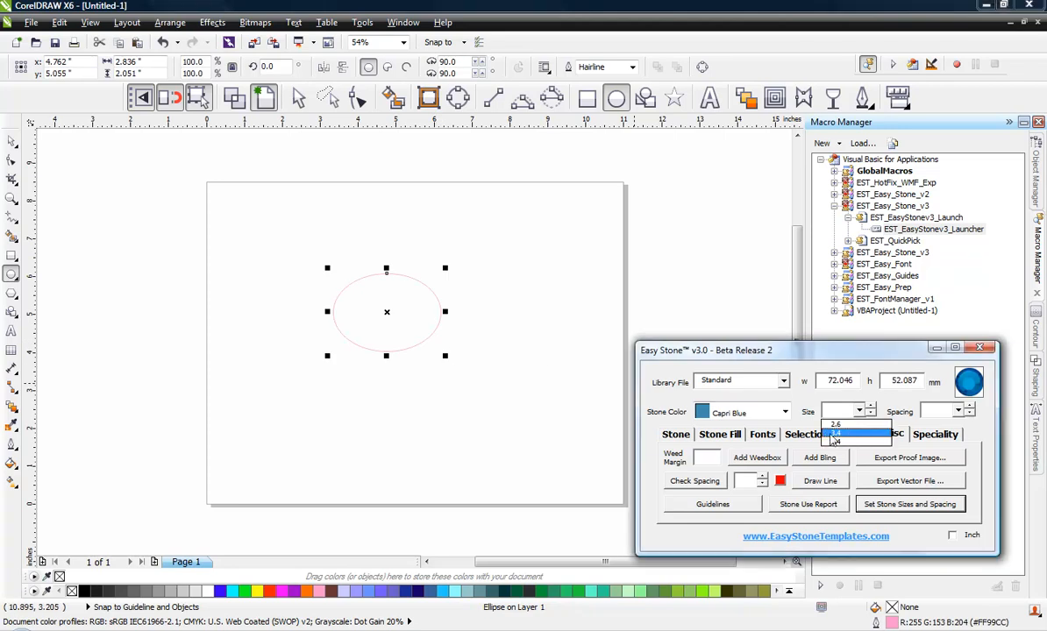
click(841, 436)
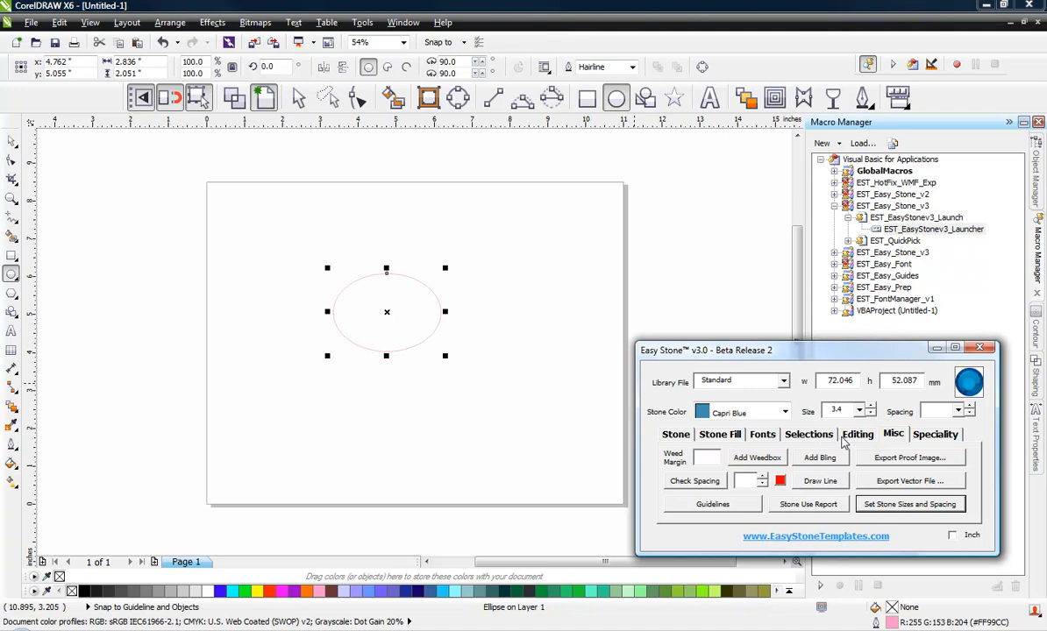
click(959, 411)
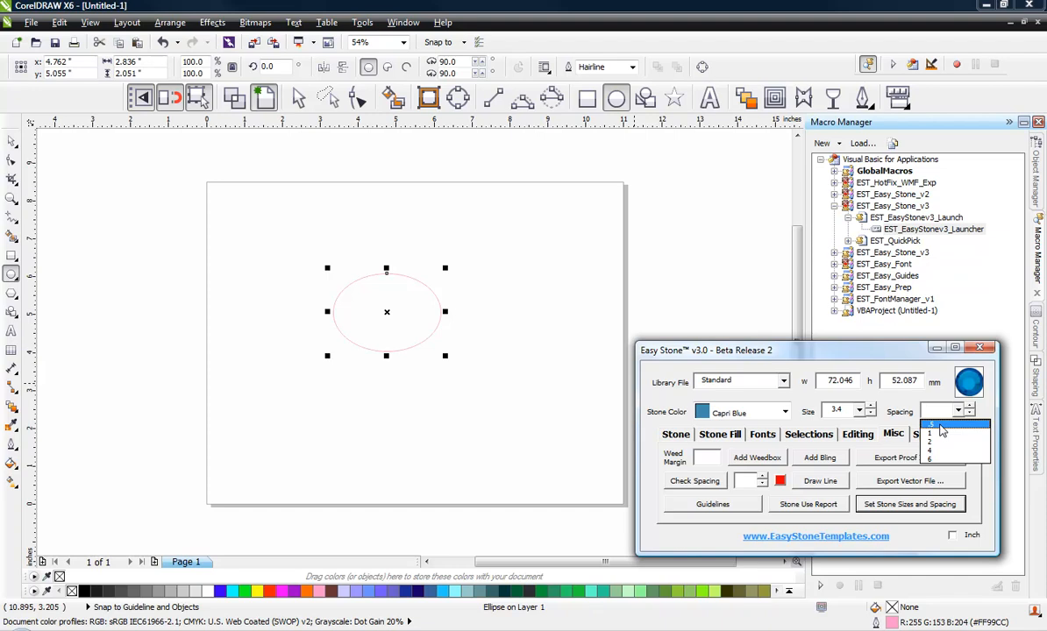
click(940, 426)
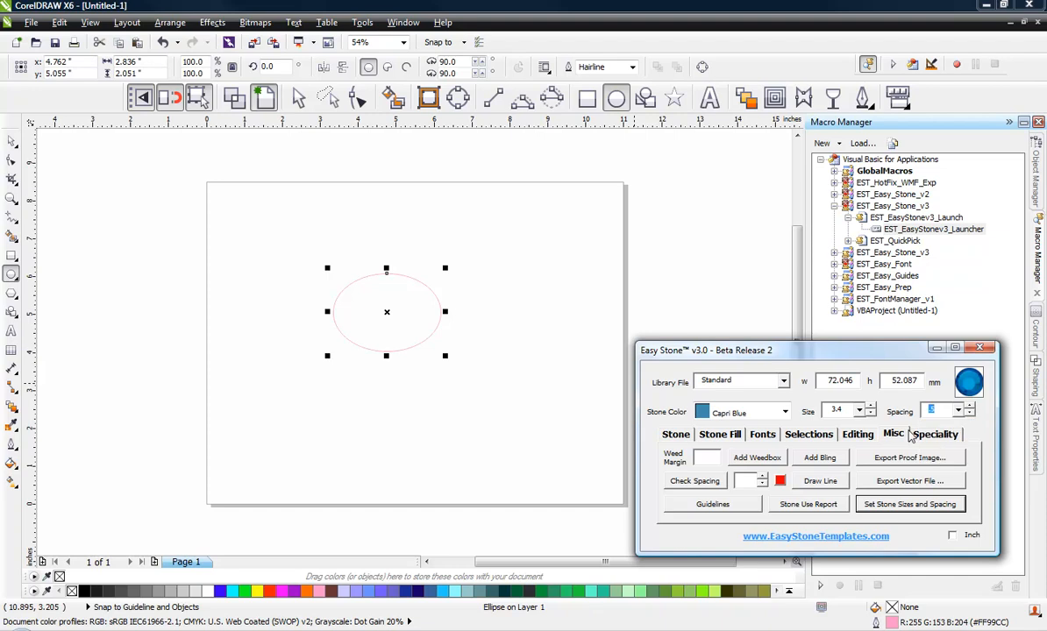
click(673, 438)
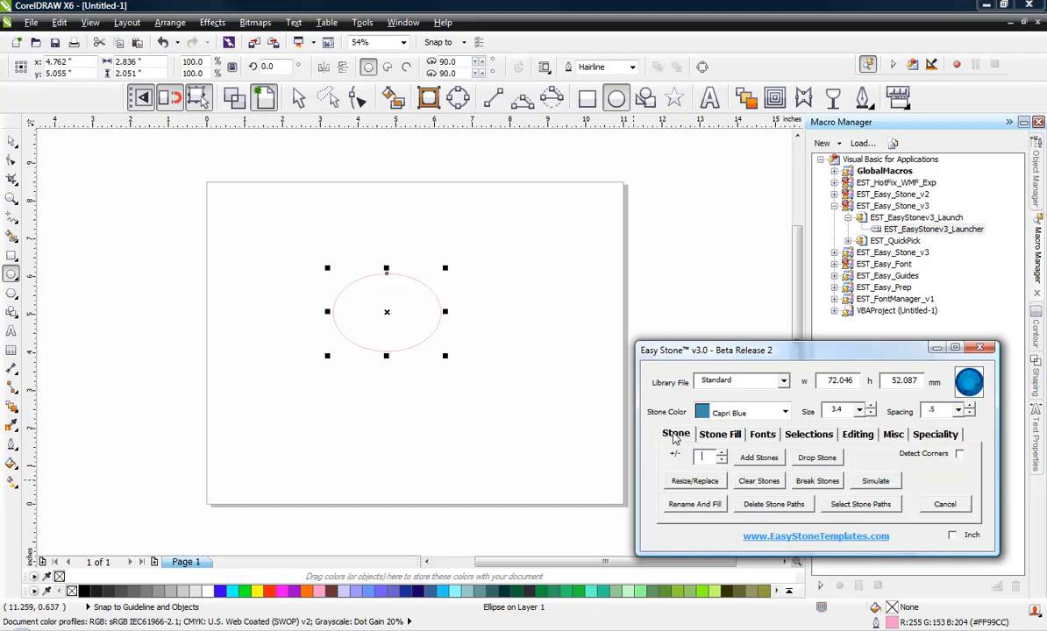
click(746, 462)
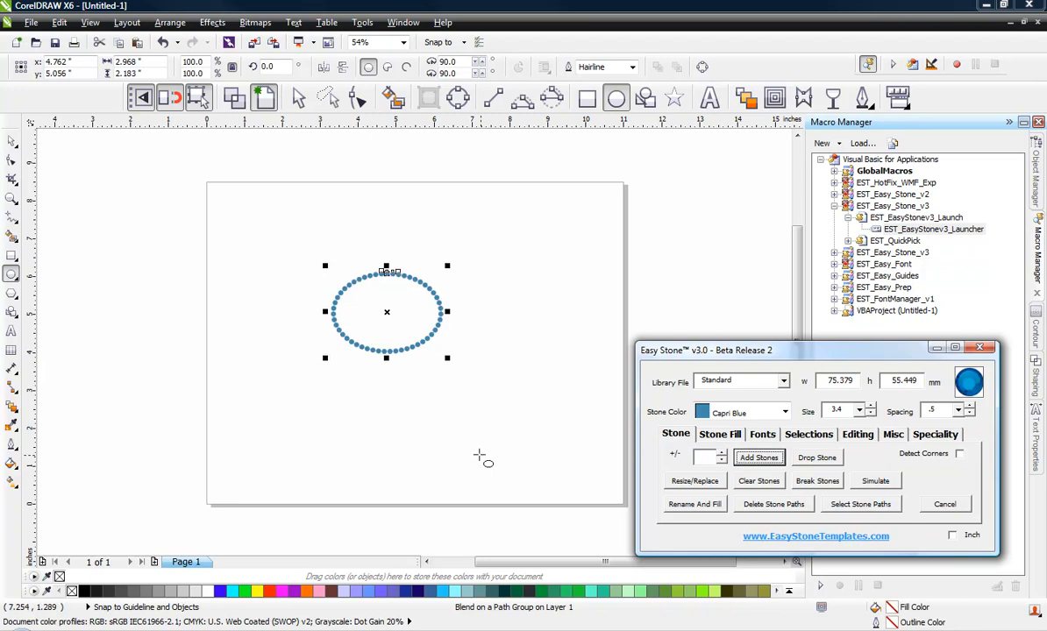
click(15, 141)
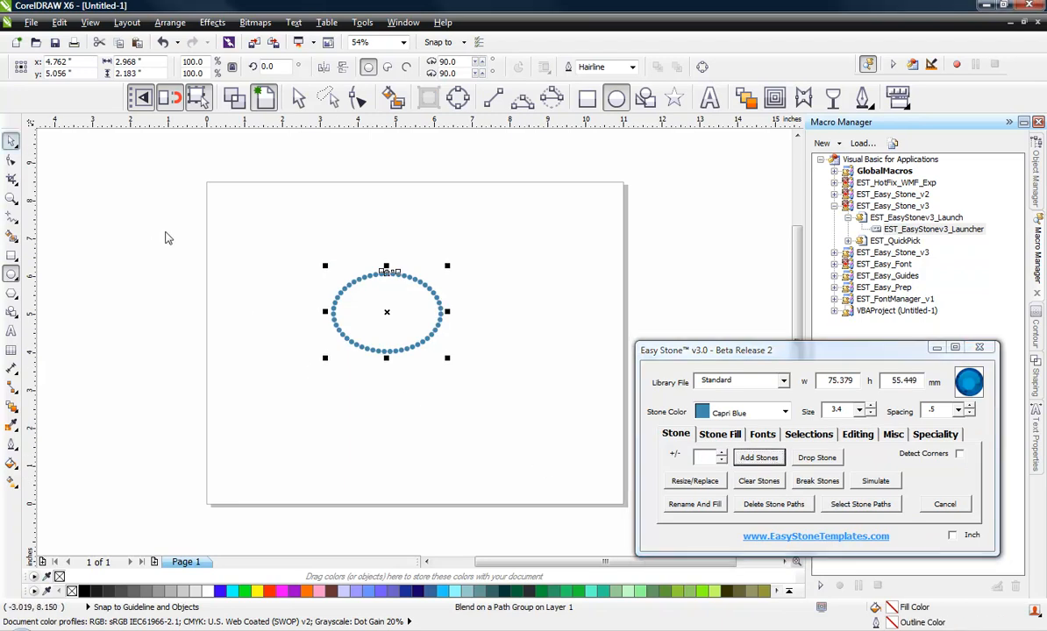
click(164, 232)
scroll(373, 298, up, 1)
scroll(374, 305, up, 1)
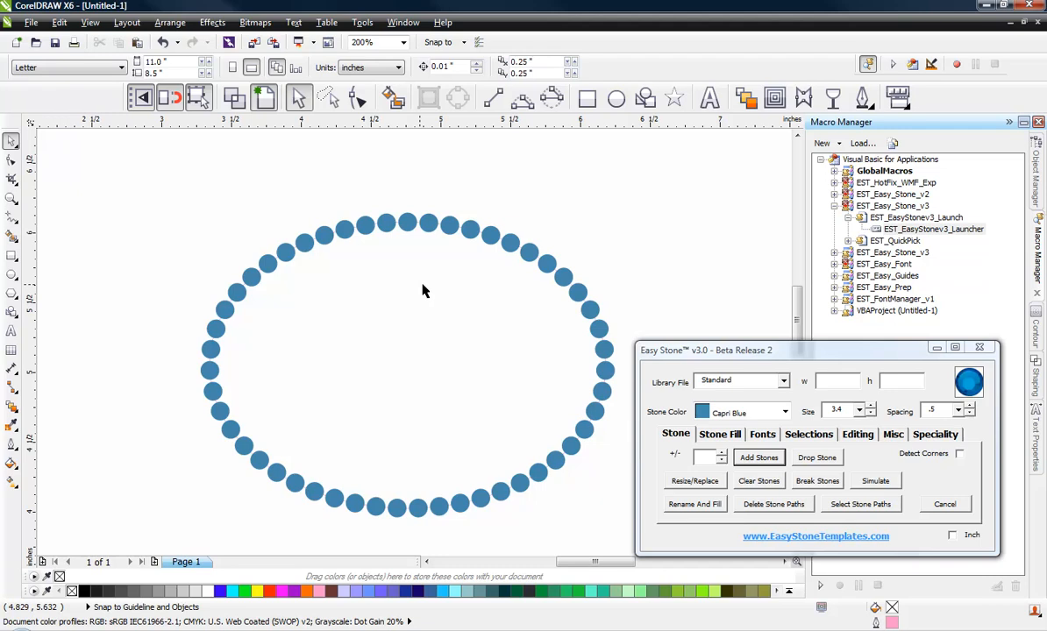
- Regenerate the ring's stones with spacing 4
click(395, 266)
click(959, 410)
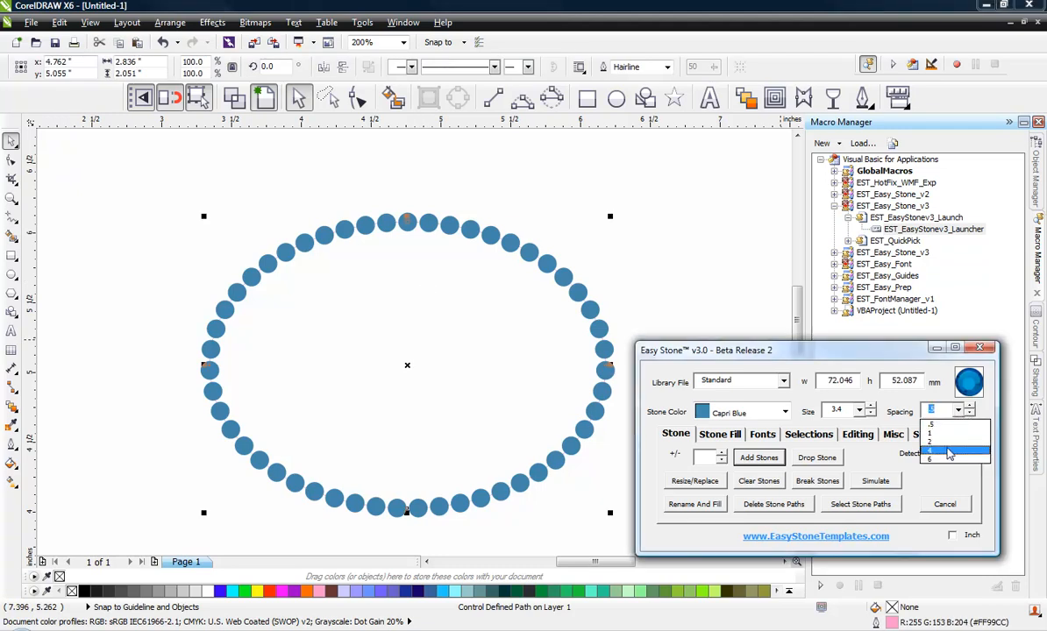
click(949, 451)
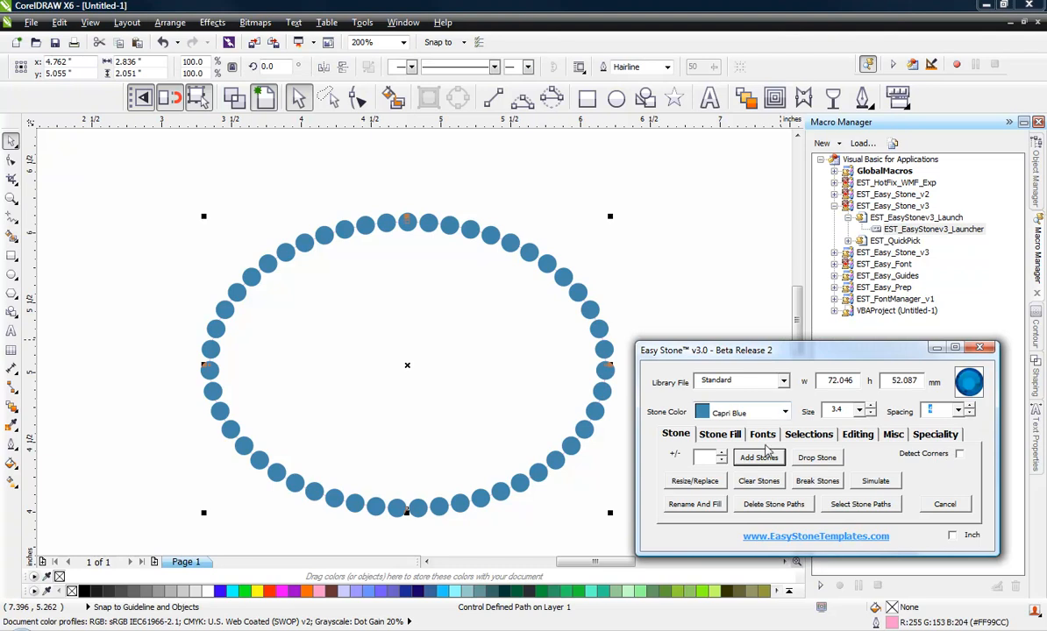
click(767, 464)
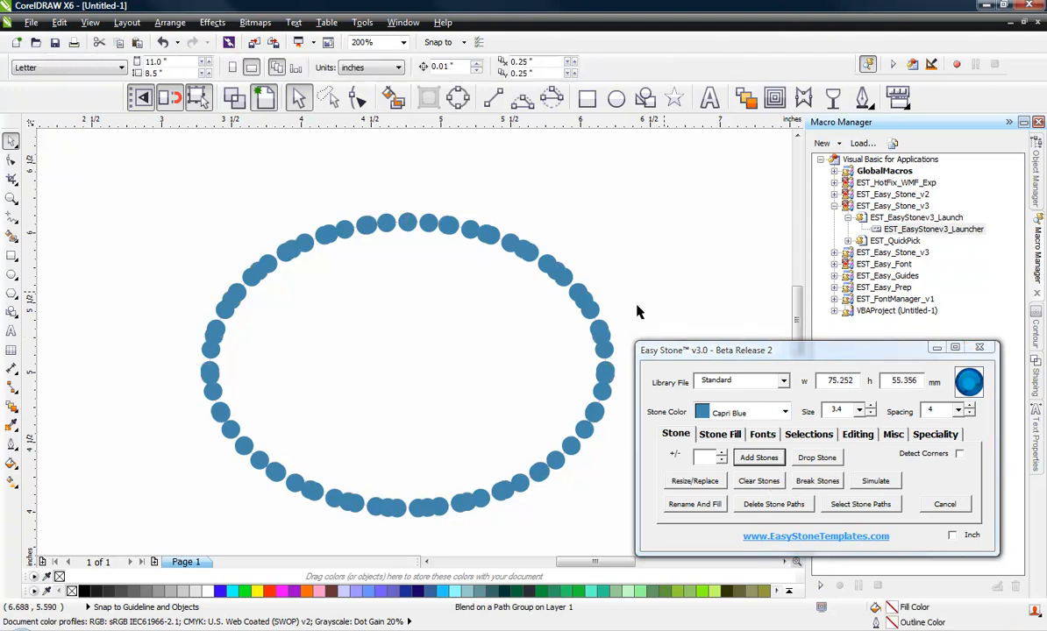
click(759, 458)
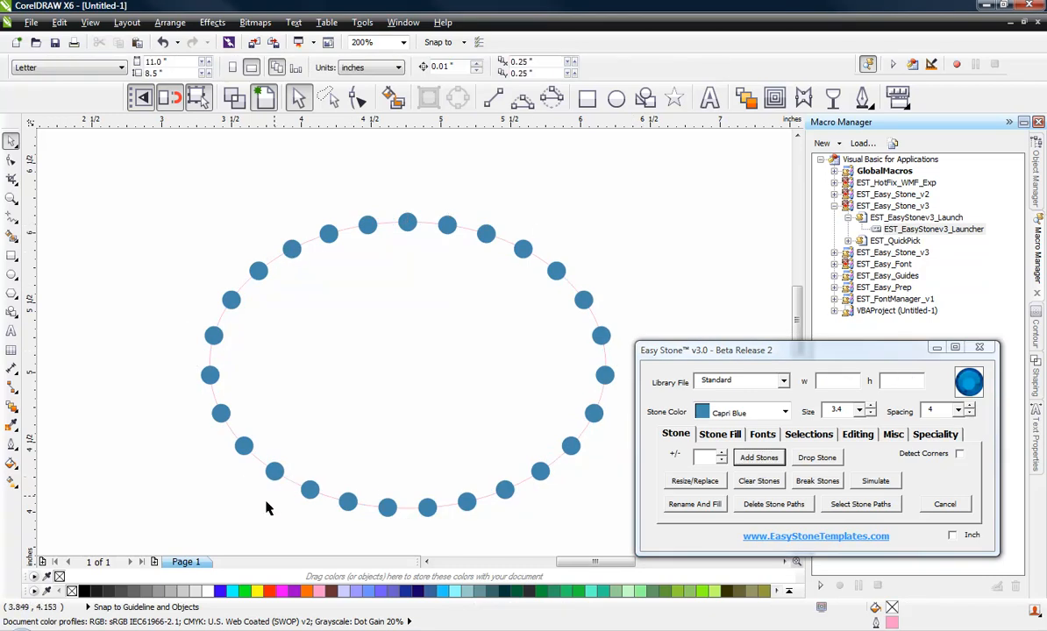
- Reselect the ring and regenerate its stones with spacing 1
click(377, 502)
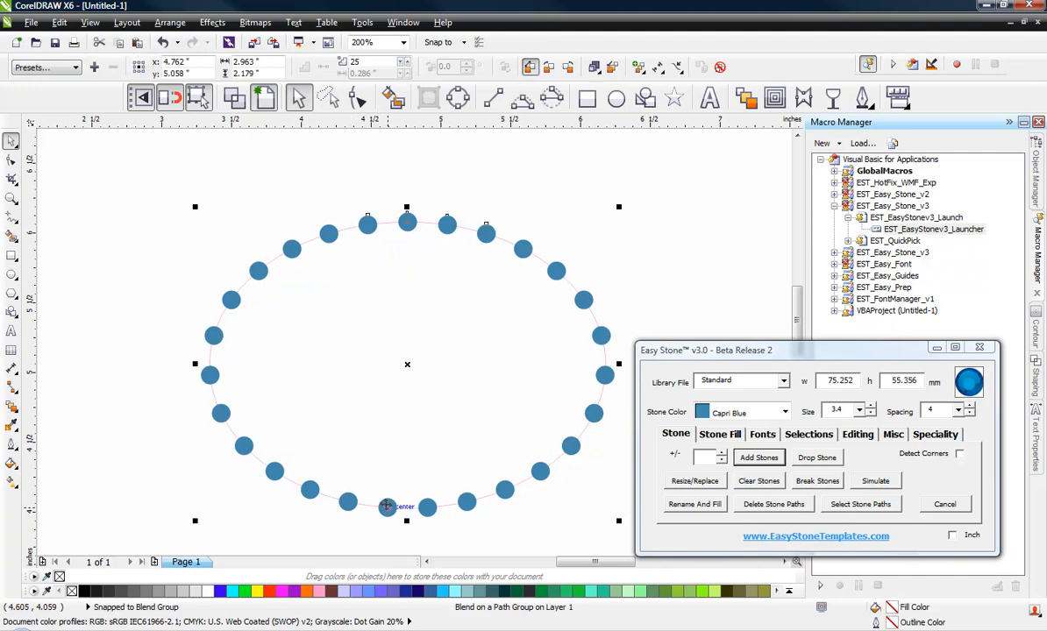
click(957, 411)
click(934, 420)
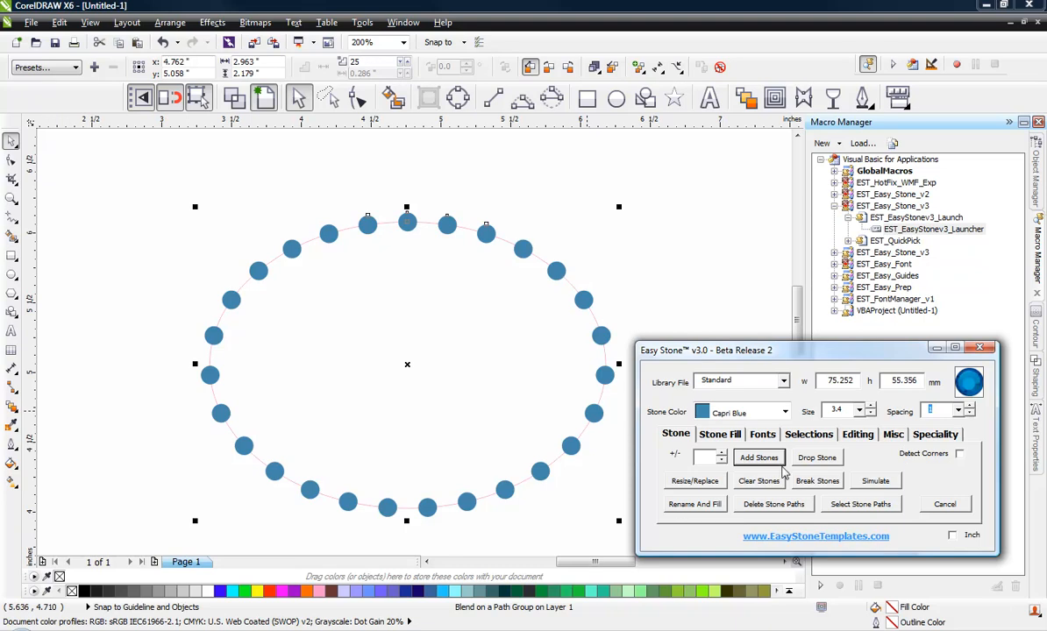
click(770, 460)
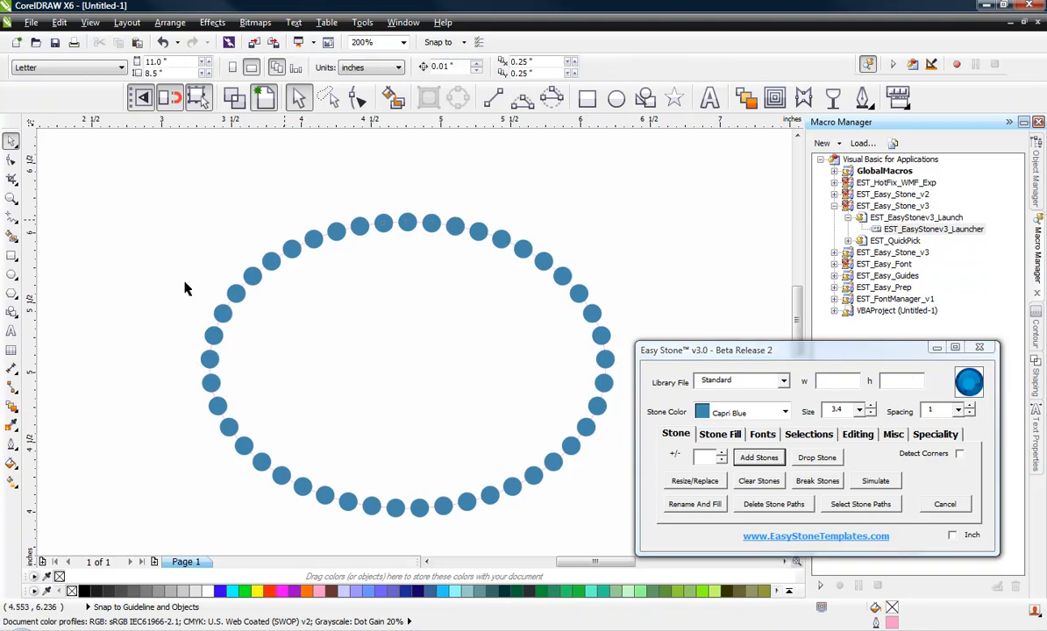
scroll(154, 386, down, 1)
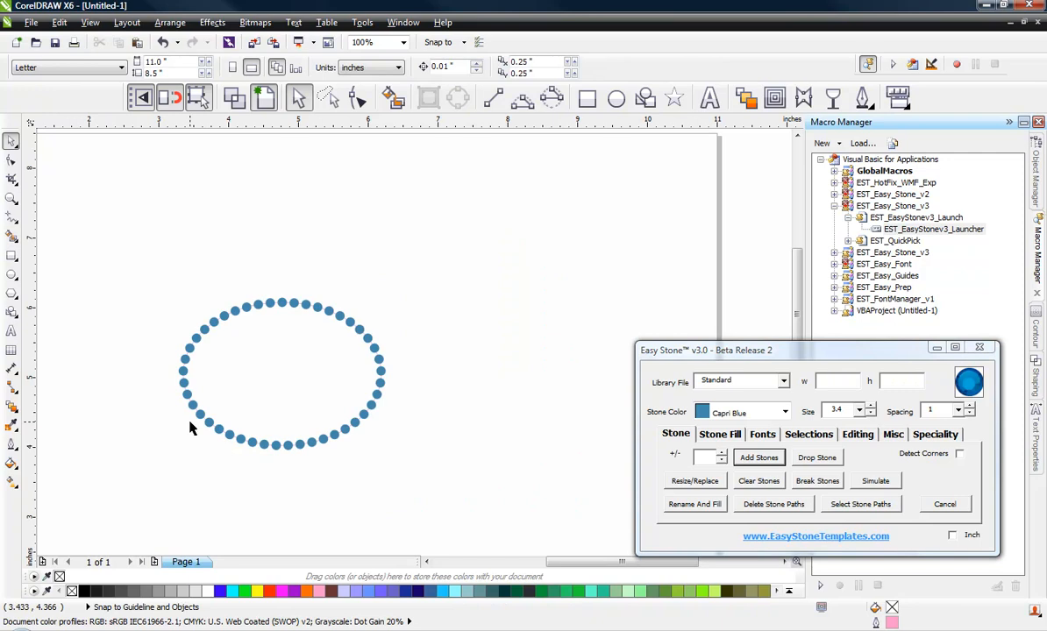
scroll(189, 427, up, 1)
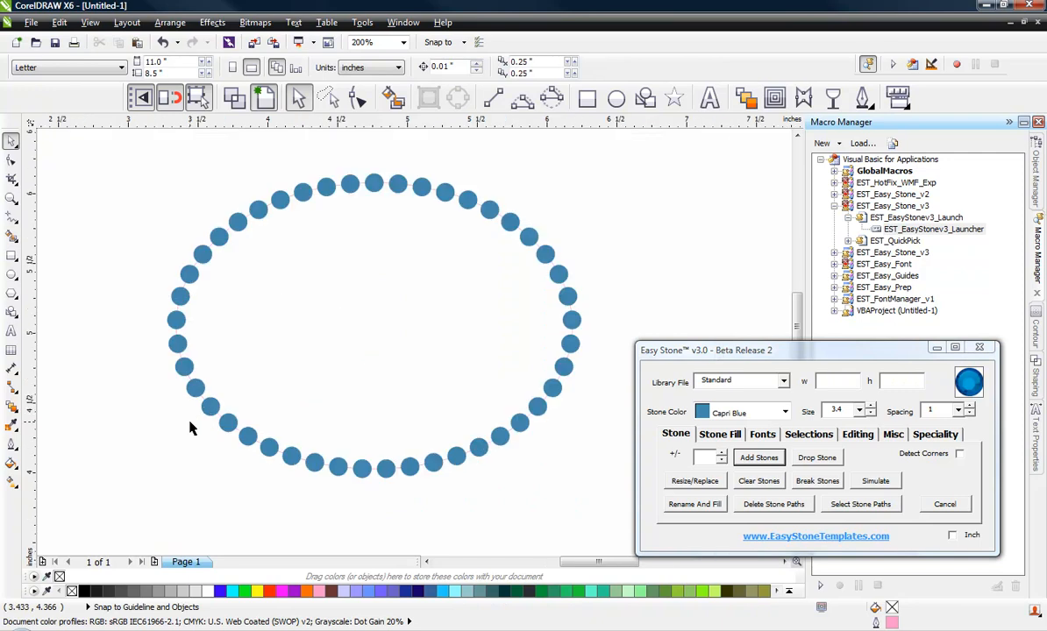